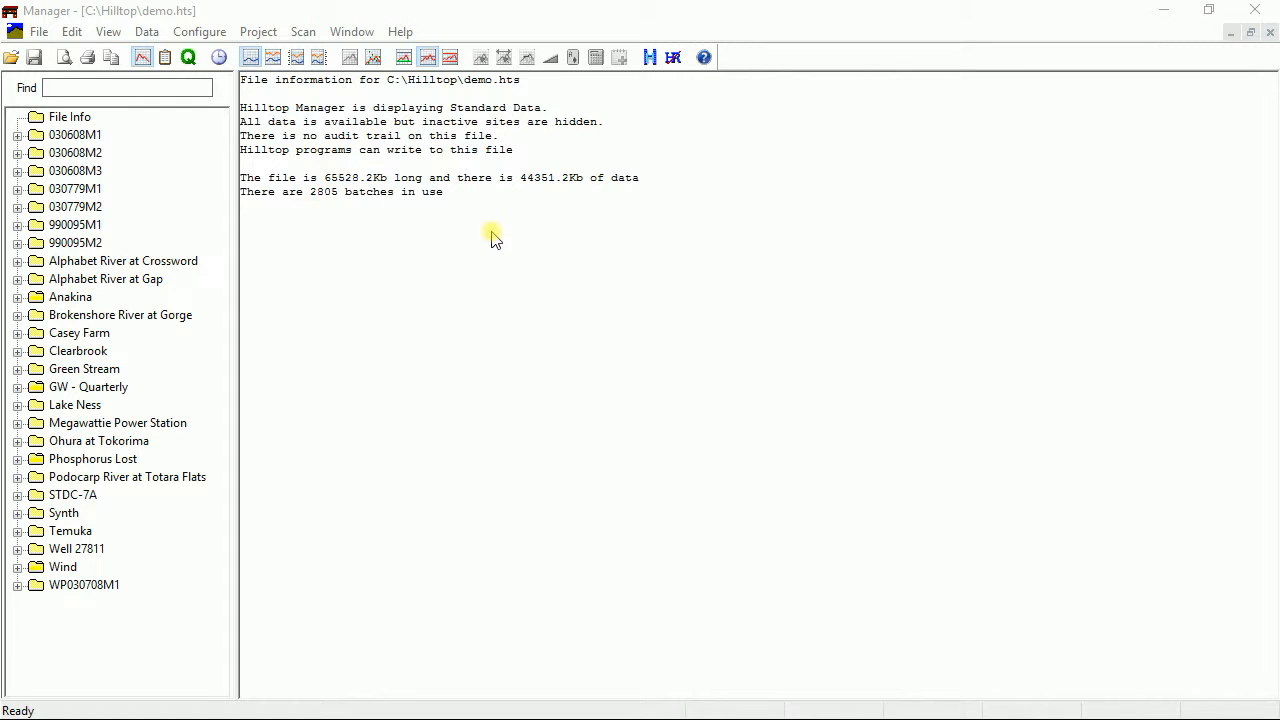
# Start adding new data for the site Alphabet River at Crossword
pyautogui.click(148, 33)
pyautogui.click(160, 55)
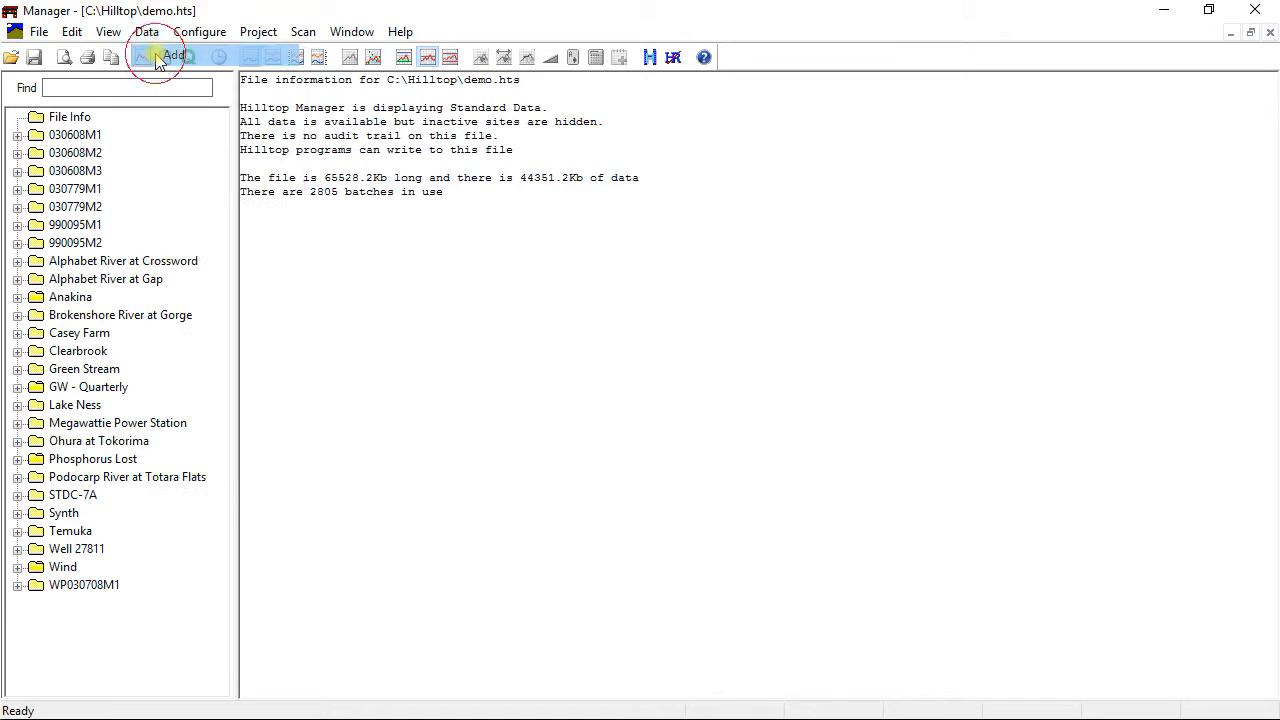
pyautogui.click(776, 231)
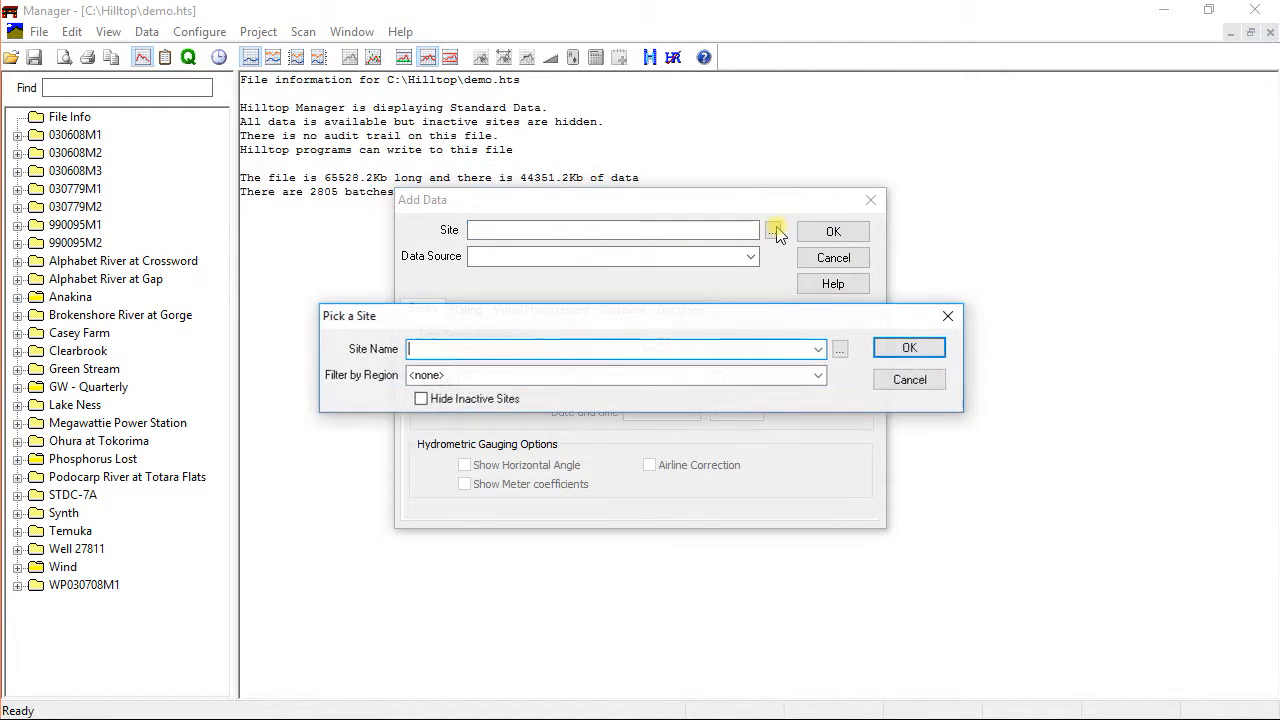
pyautogui.click(819, 348)
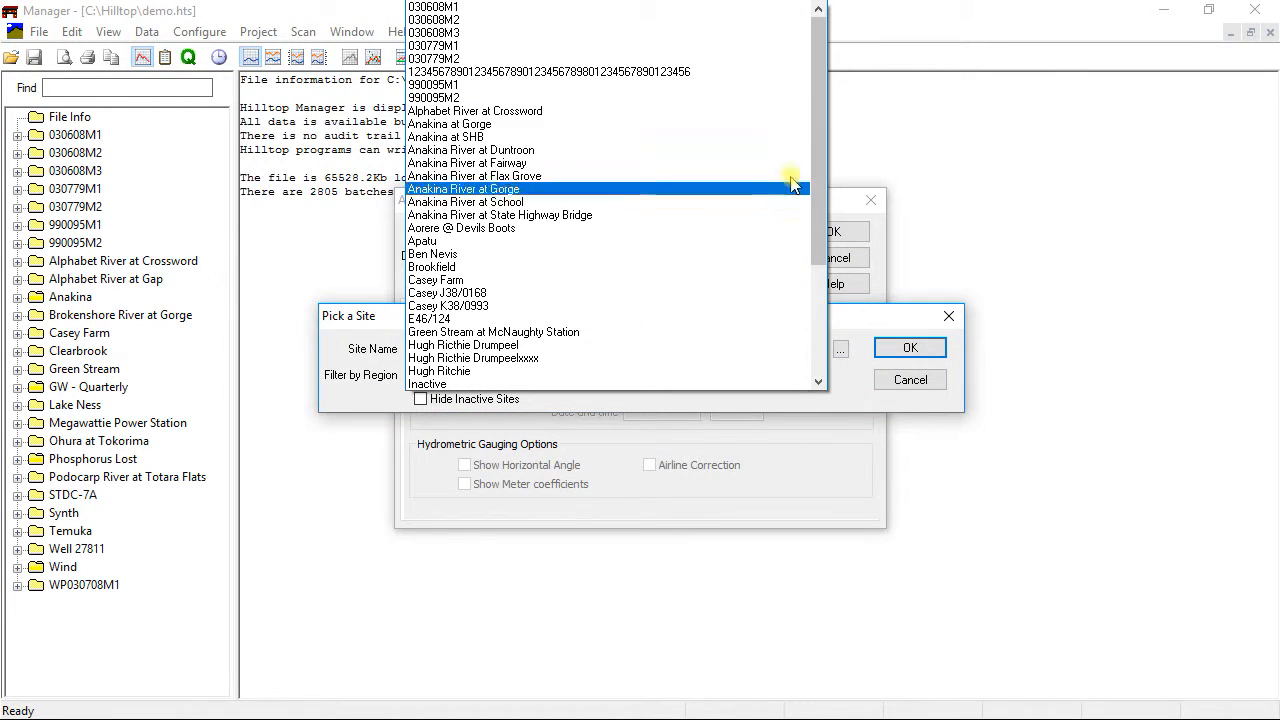
pyautogui.click(790, 111)
pyautogui.click(920, 347)
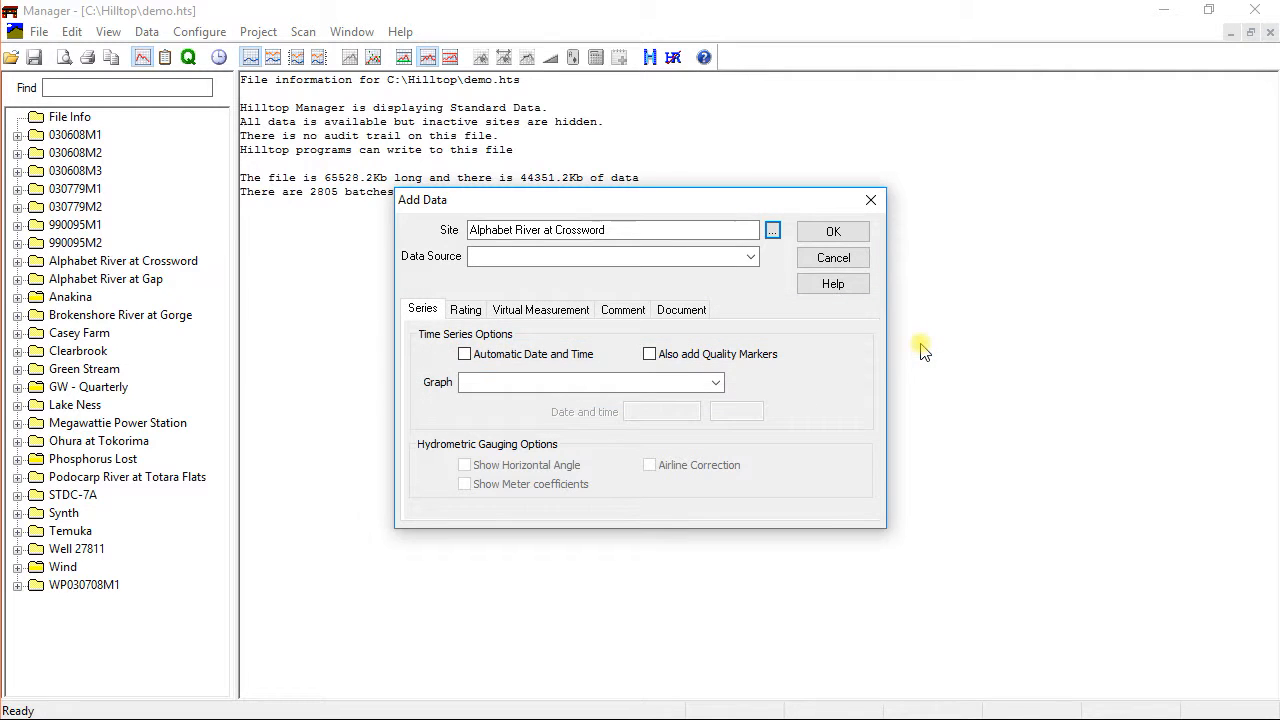
# Choose the Water Level Inspection data source, dated 1-Jul-1996 at 11:30:00, and open its entry form
pyautogui.click(751, 256)
pyautogui.write('wa')
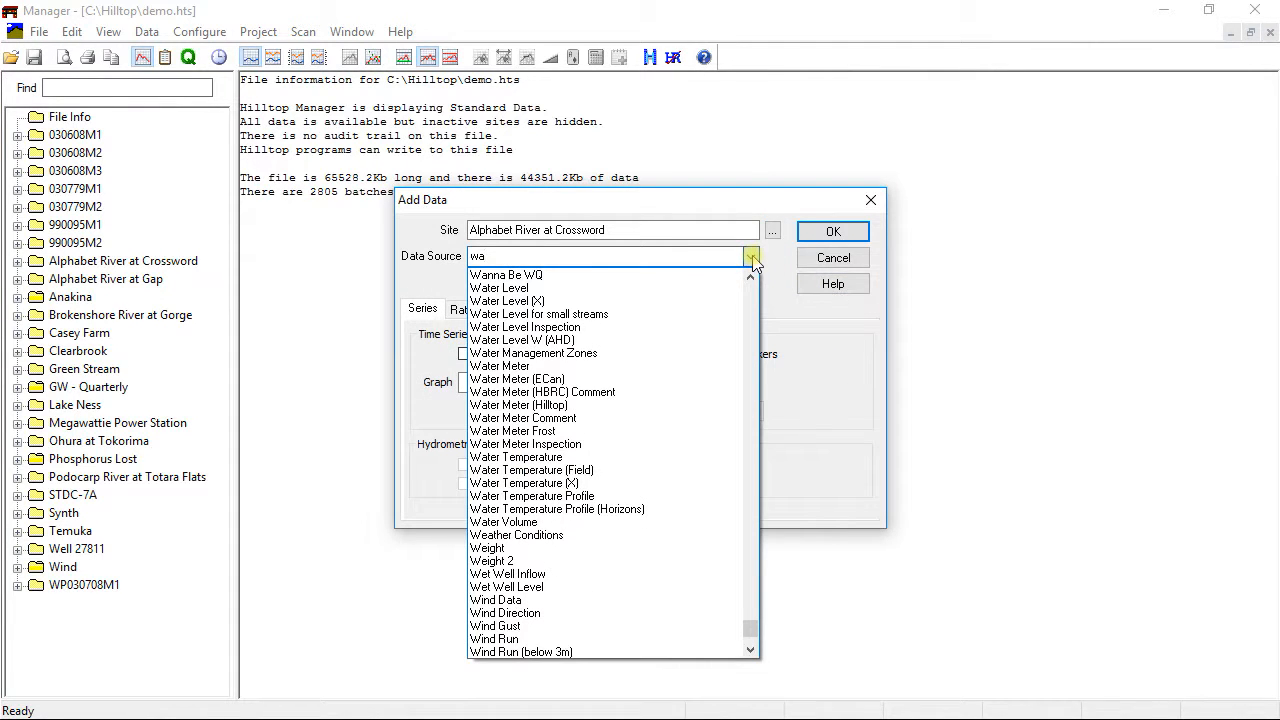
pyautogui.click(698, 327)
pyautogui.click(690, 411)
pyautogui.write('1-Jul-1996')
pyautogui.click(734, 411)
pyautogui.write('11:30:00')
pyautogui.click(822, 232)
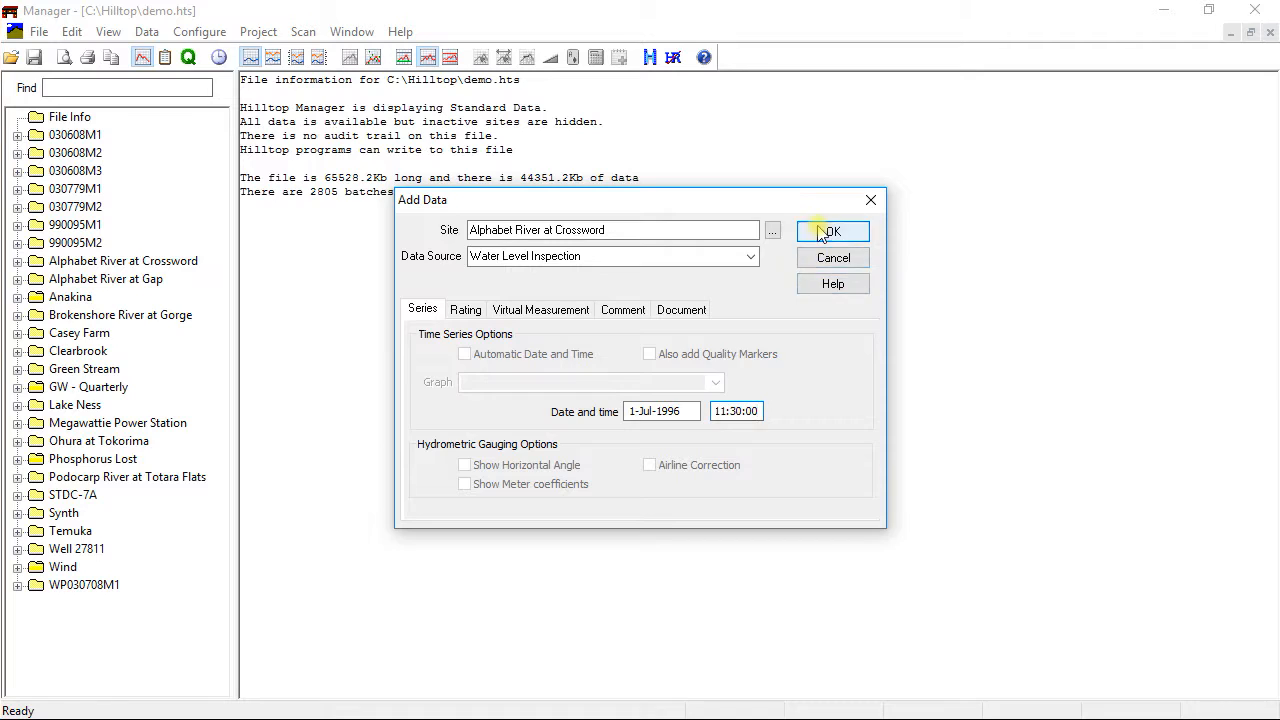
# Fill in the check data: external and internal staff gauge 1298, recorder date 1-Jul-1996, and comment "Cool, calm conditions"
pyautogui.click(586, 248)
pyautogui.write('1298')
pyautogui.press('Tab')
pyautogui.write('1298')
pyautogui.press('Tab')
pyautogui.write('1-Jul-199')
pyautogui.press('Tab')
pyautogui.write('Cool, calm conditions')
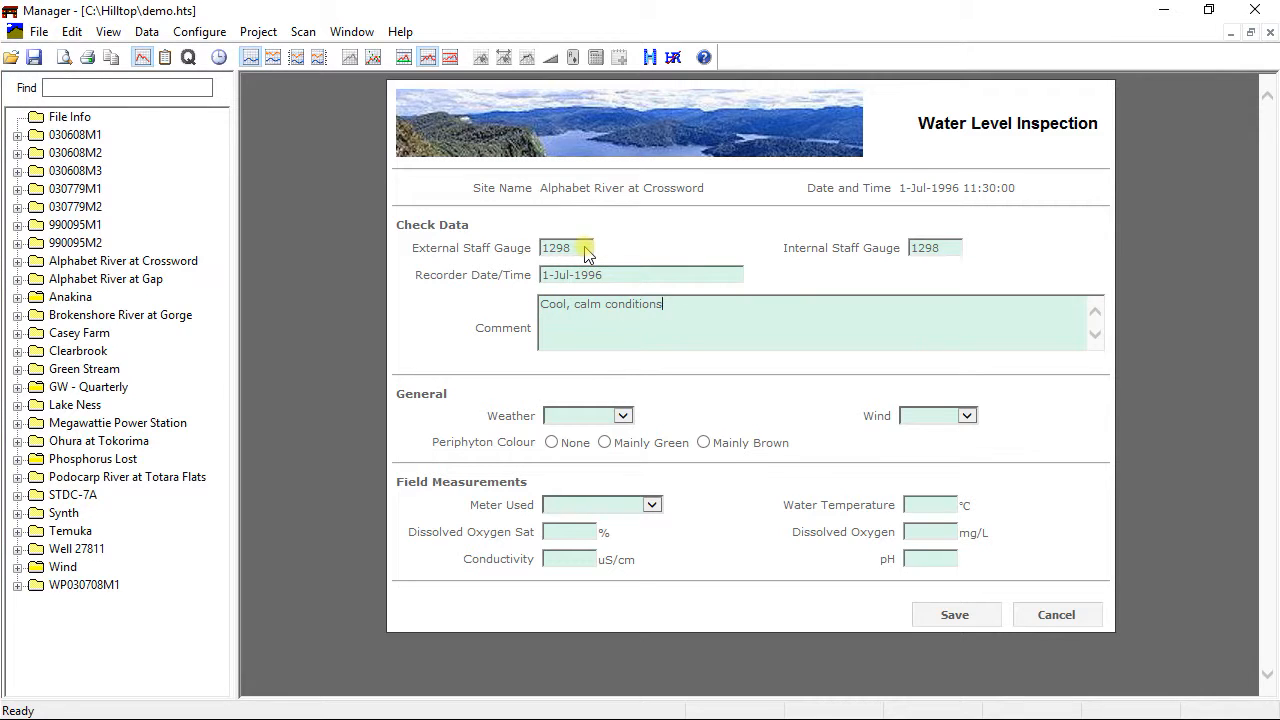
pyautogui.press('Tab')
# Set the general conditions to Sunny weather, Light wind and Mainly Green periphyton colour
pyautogui.click(624, 417)
pyautogui.click(610, 429)
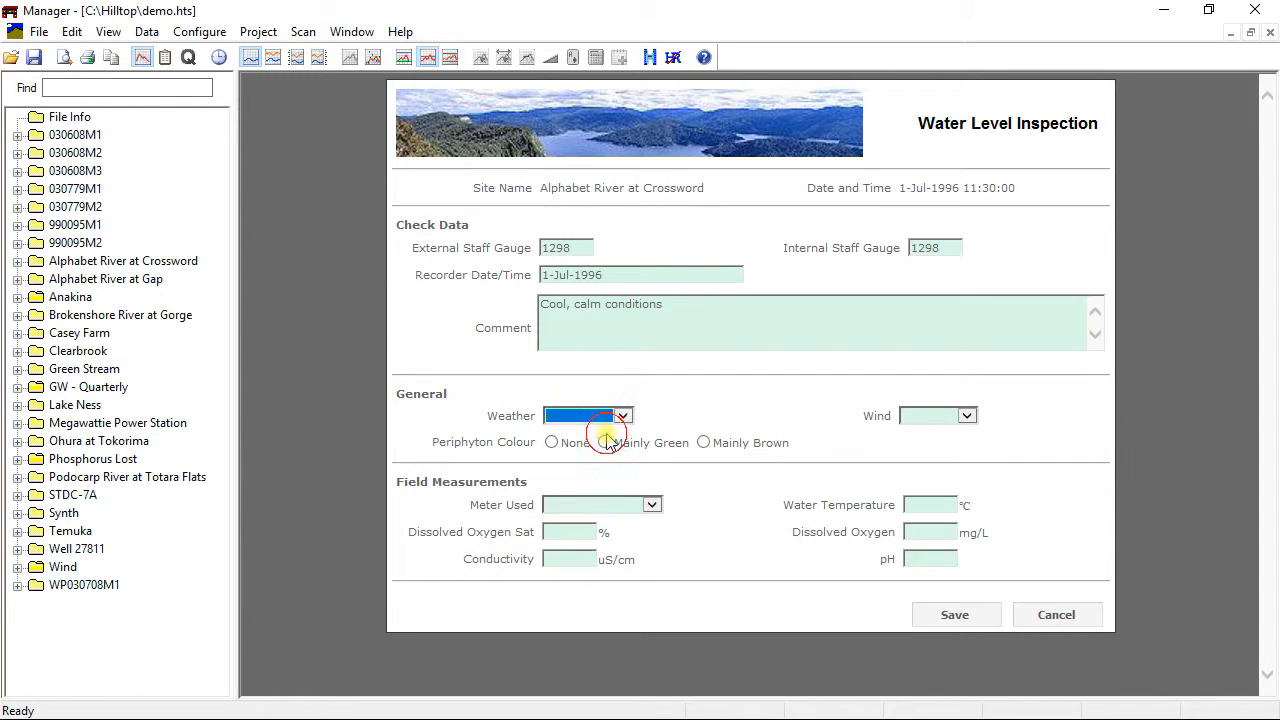
pyautogui.click(967, 416)
pyautogui.click(950, 441)
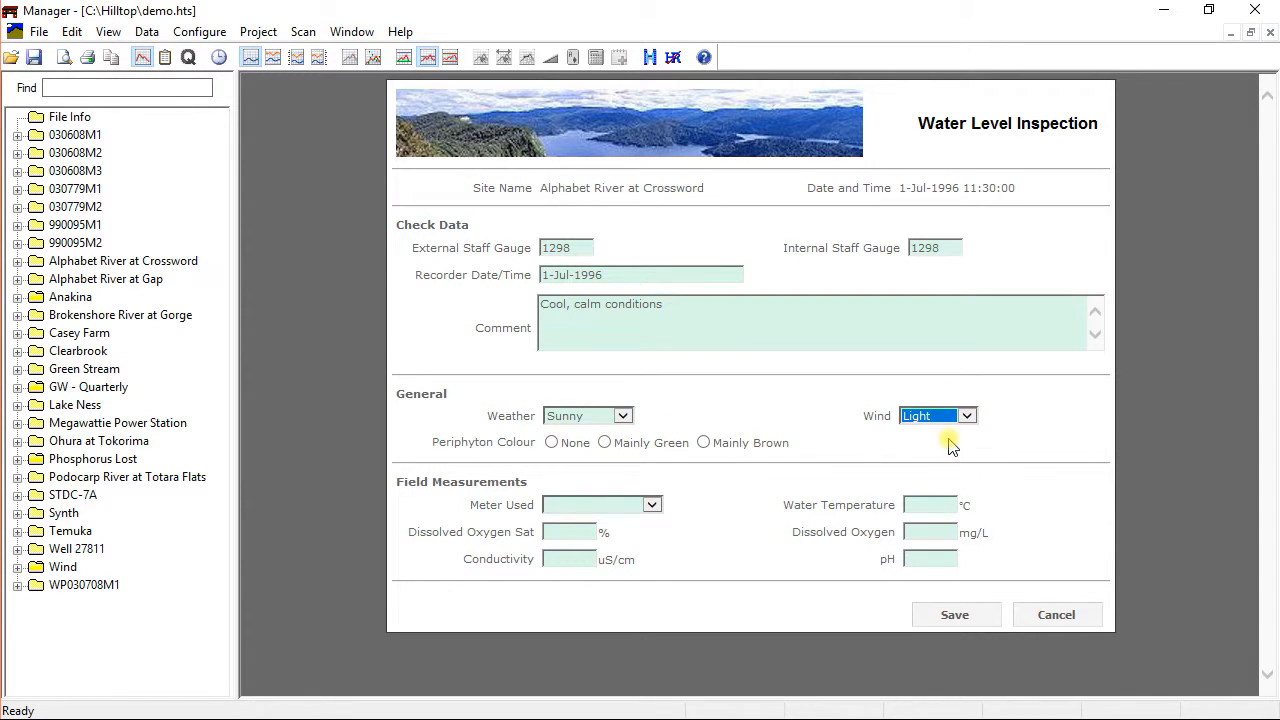
pyautogui.click(605, 442)
# Record YSI-85 as the meter used and 9.6 °C as the water temperature, and save the inspection
pyautogui.click(650, 504)
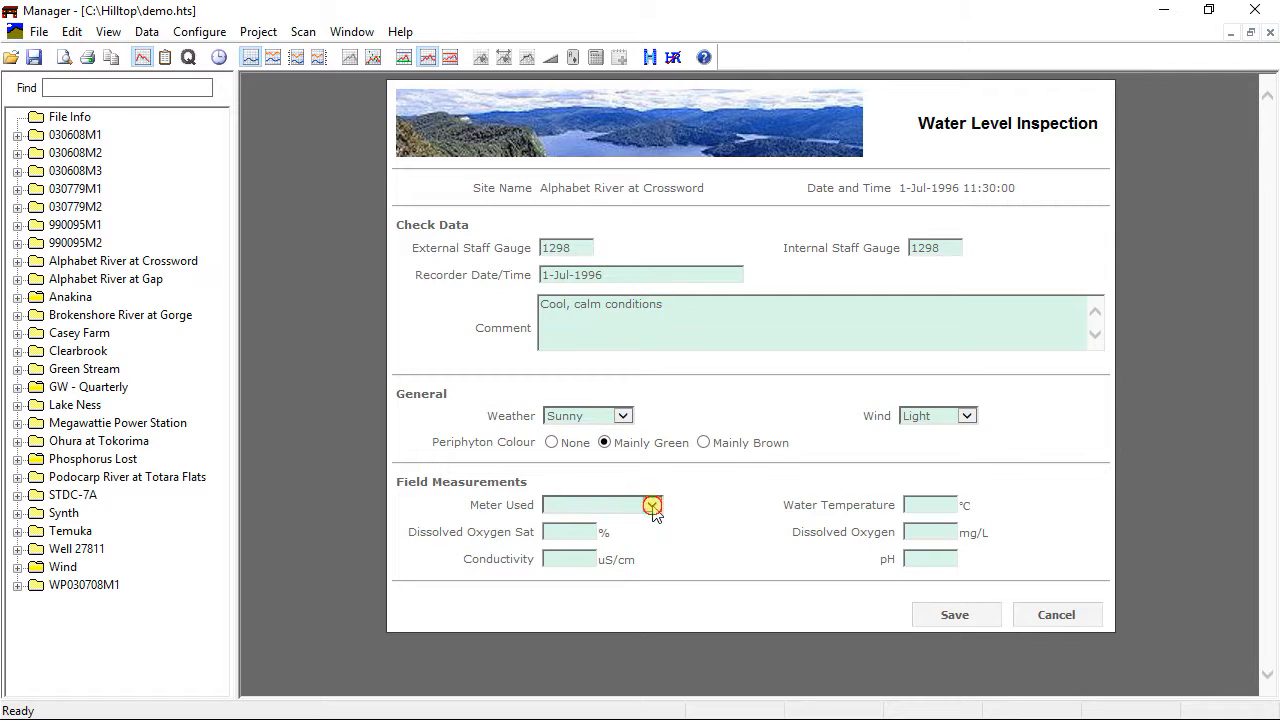
pyautogui.click(651, 531)
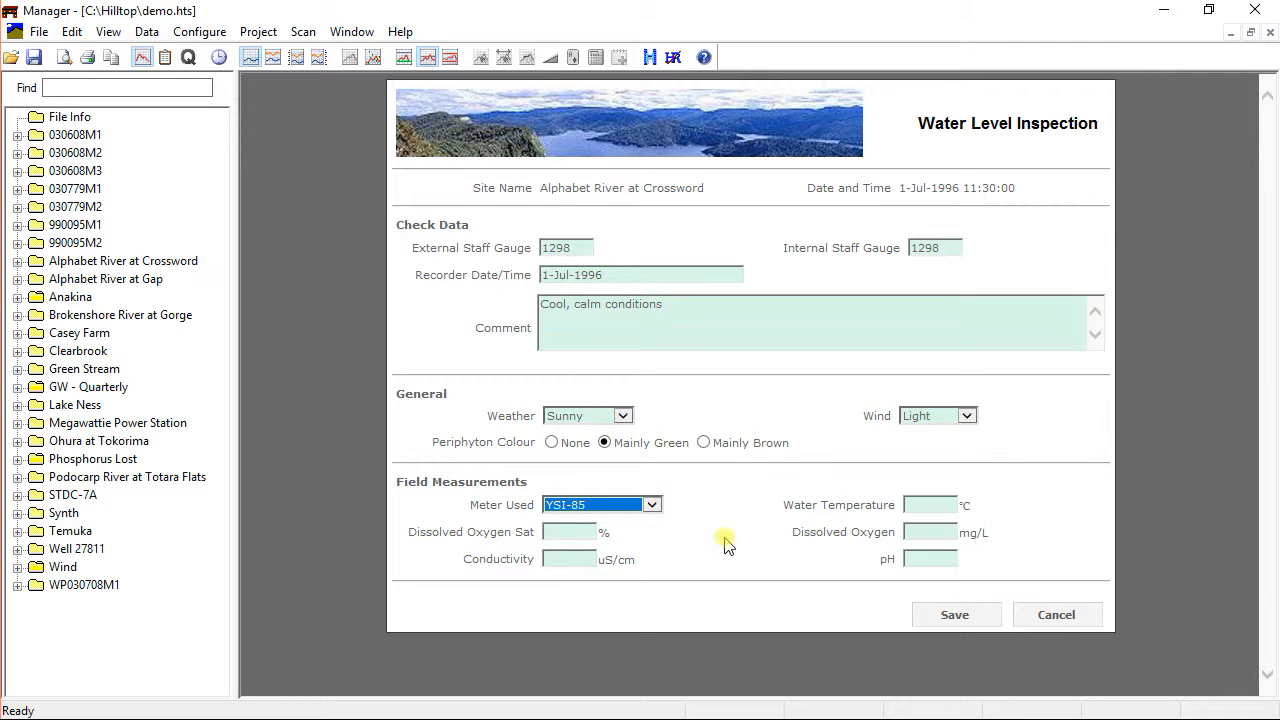
pyautogui.click(909, 505)
pyautogui.write('9.6')
pyautogui.click(948, 615)
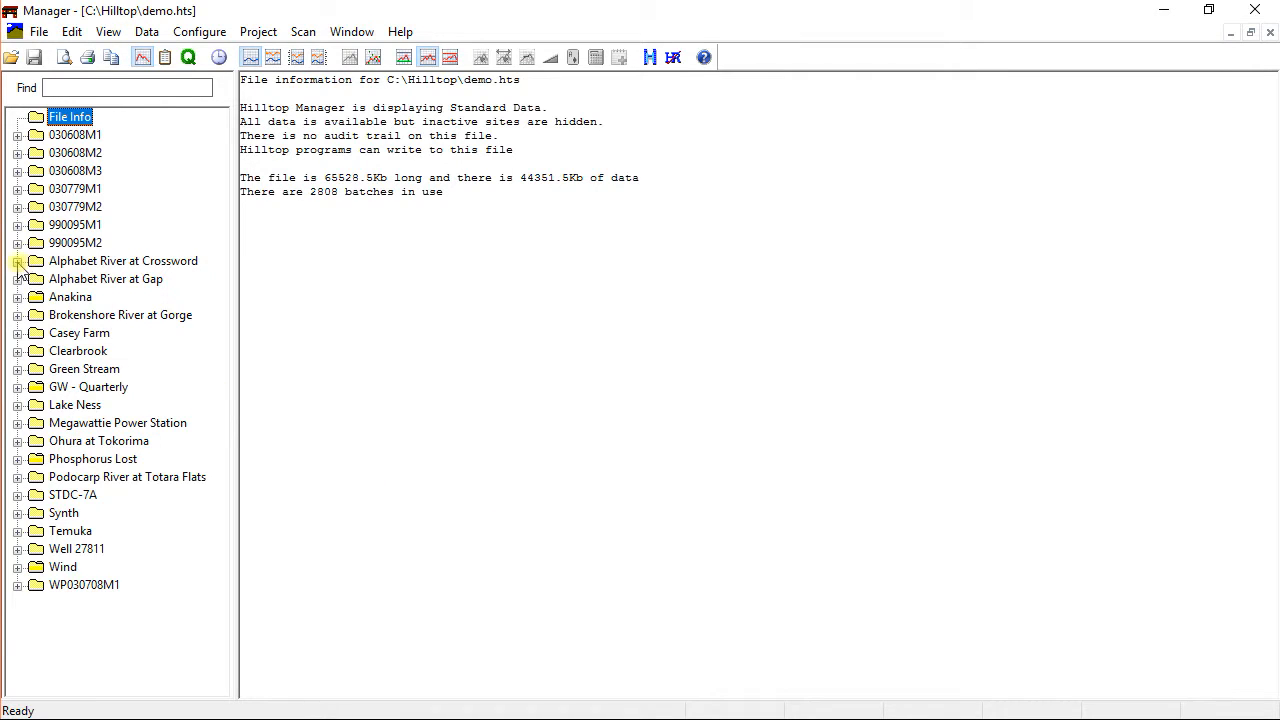
# Display the saved 1-Jul-1996 11:30:00 water level inspection under Alphabet River at Crossword
pyautogui.click(17, 262)
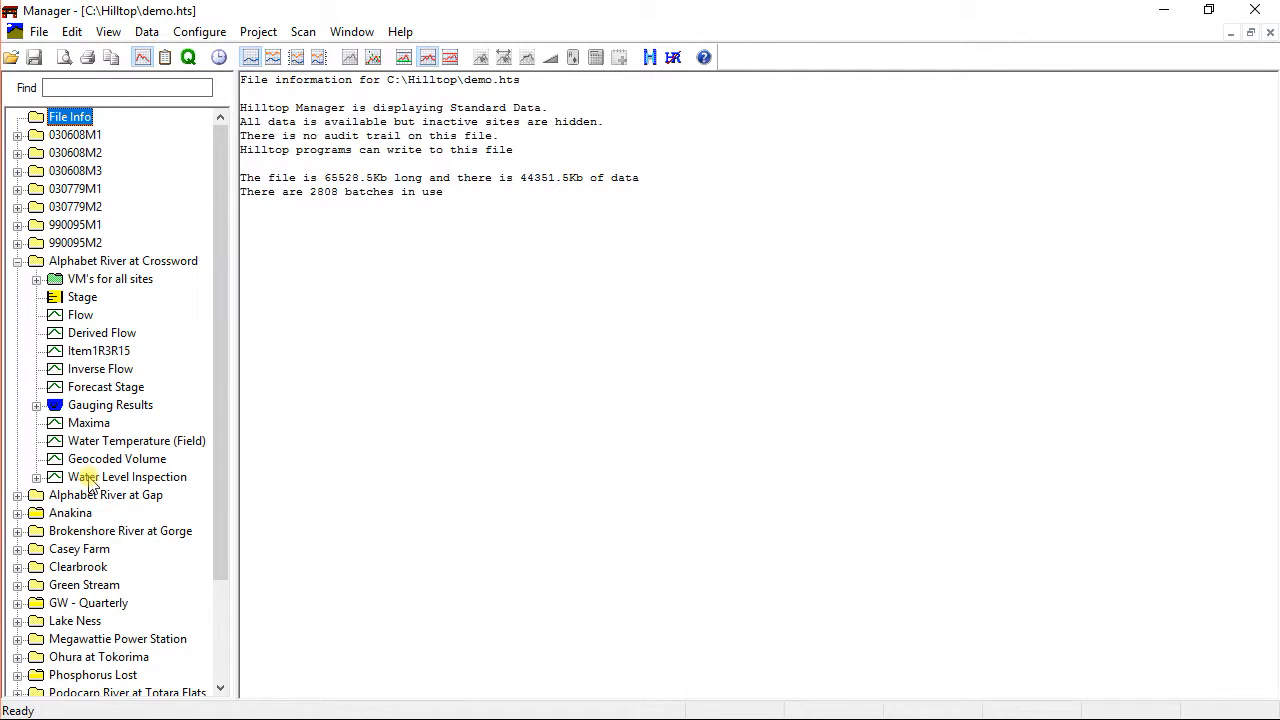
pyautogui.click(88, 477)
pyautogui.click(36, 477)
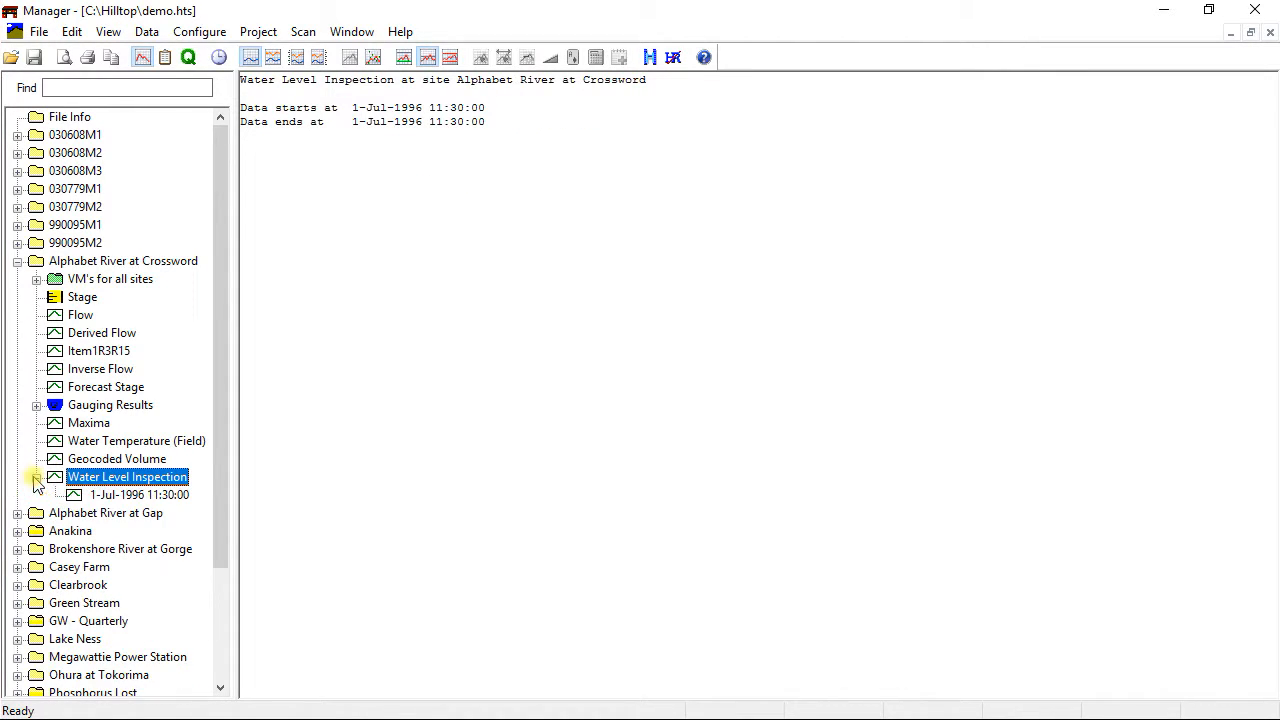
pyautogui.click(118, 495)
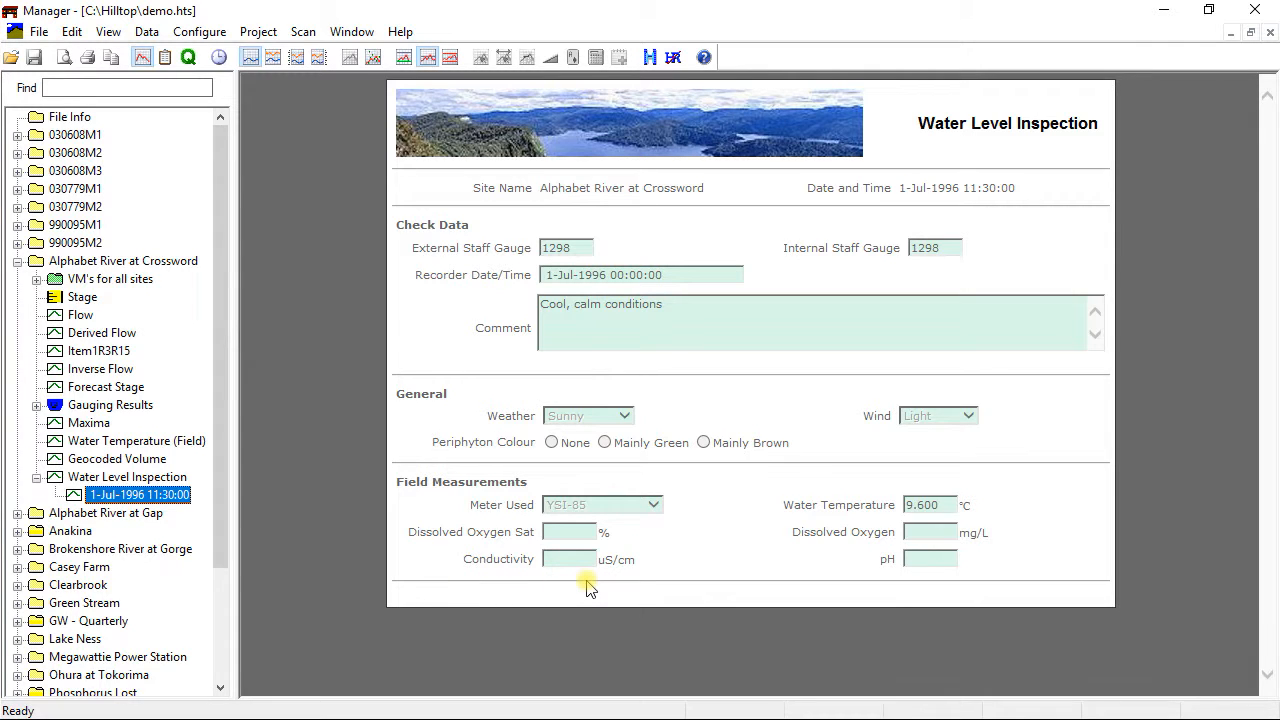
# Edit the 1-Jul-1996 11:30:00 inspection to set the pH to 7.7, and save it
pyautogui.rightClick(139, 497)
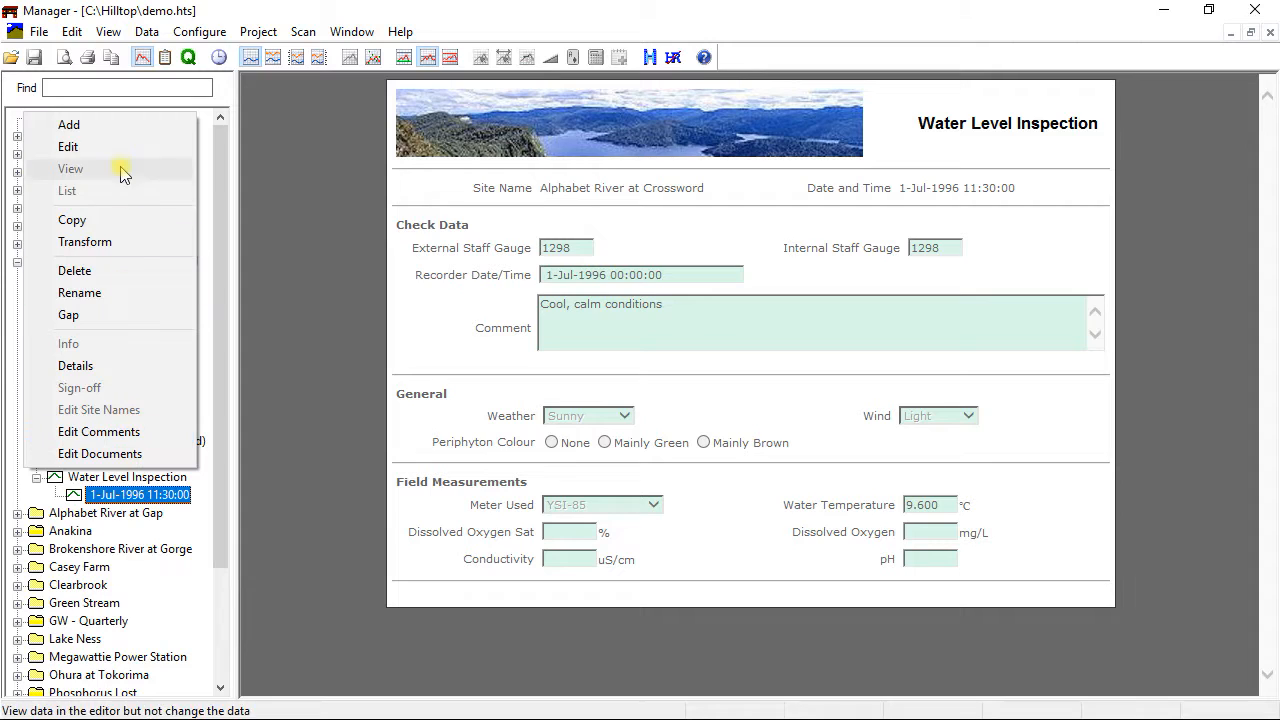
pyautogui.click(121, 148)
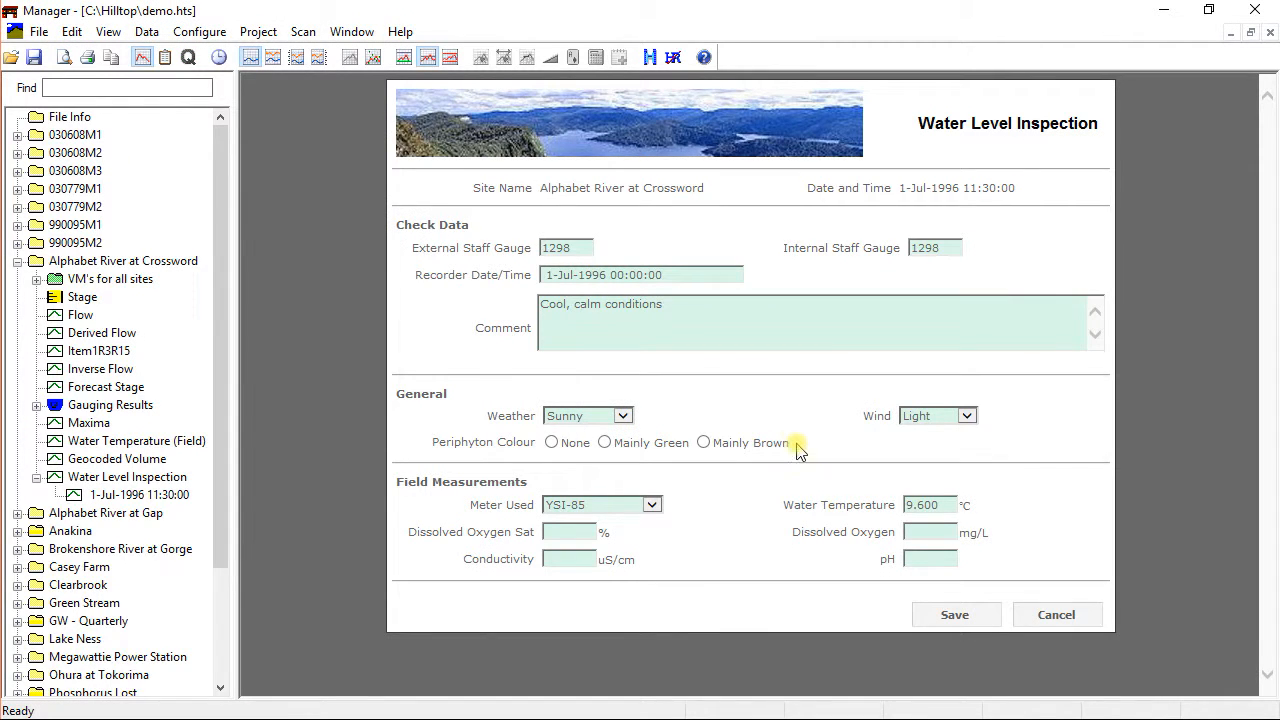
pyautogui.click(920, 560)
pyautogui.write('7.7')
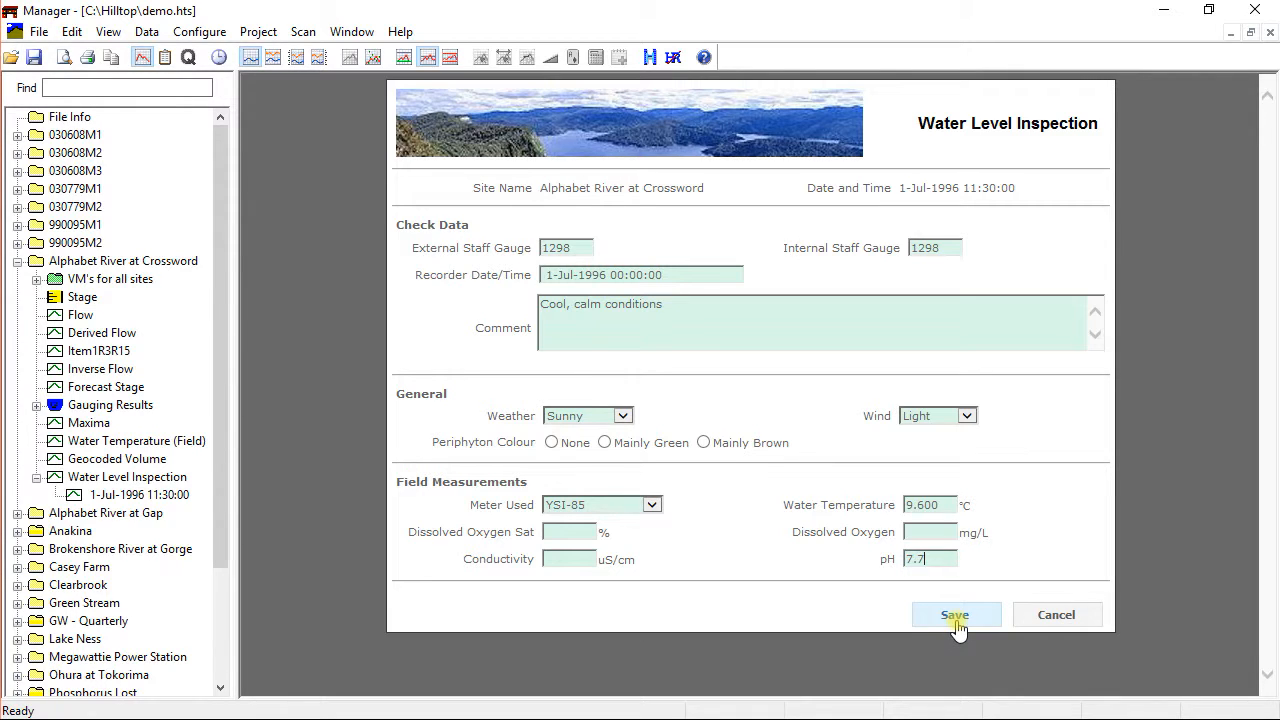
pyautogui.click(955, 616)
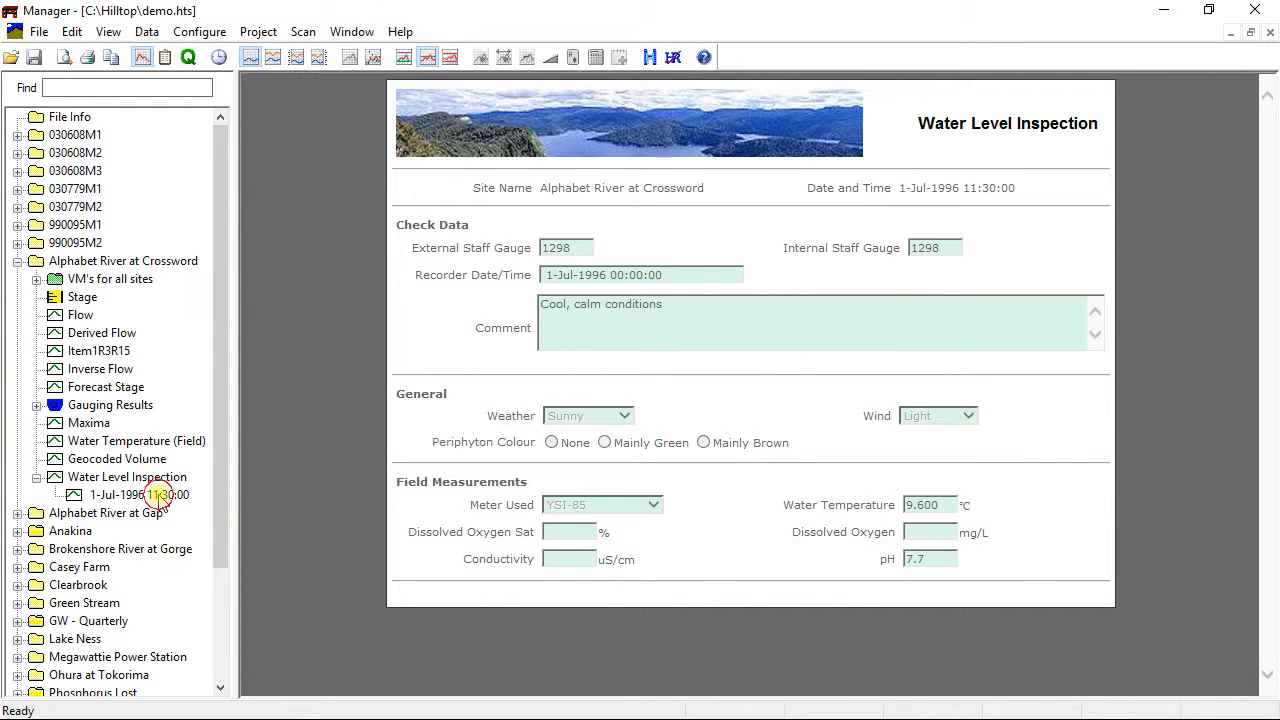
# Review the rename and time-change options for the 1-Jul-1996 11:30:00 inspection, and close them without applying changes
pyautogui.click(172, 494)
pyautogui.rightClick(172, 494)
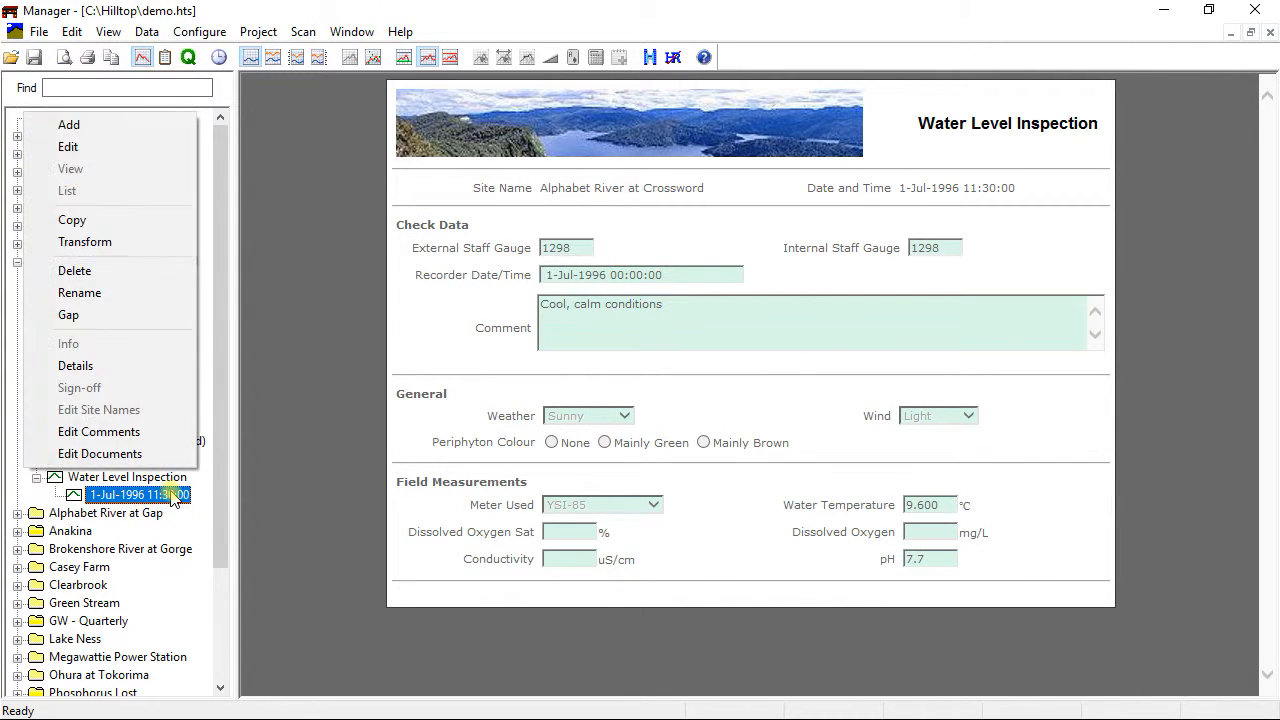
pyautogui.click(116, 305)
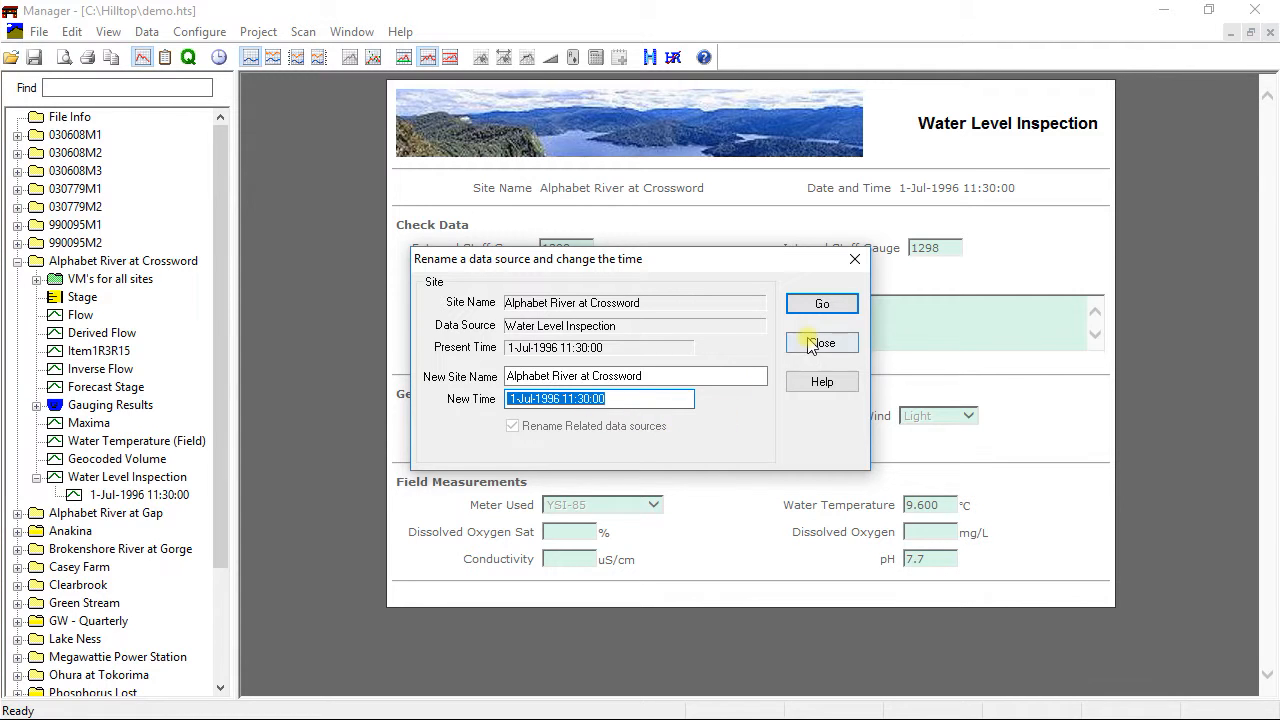
pyautogui.click(810, 342)
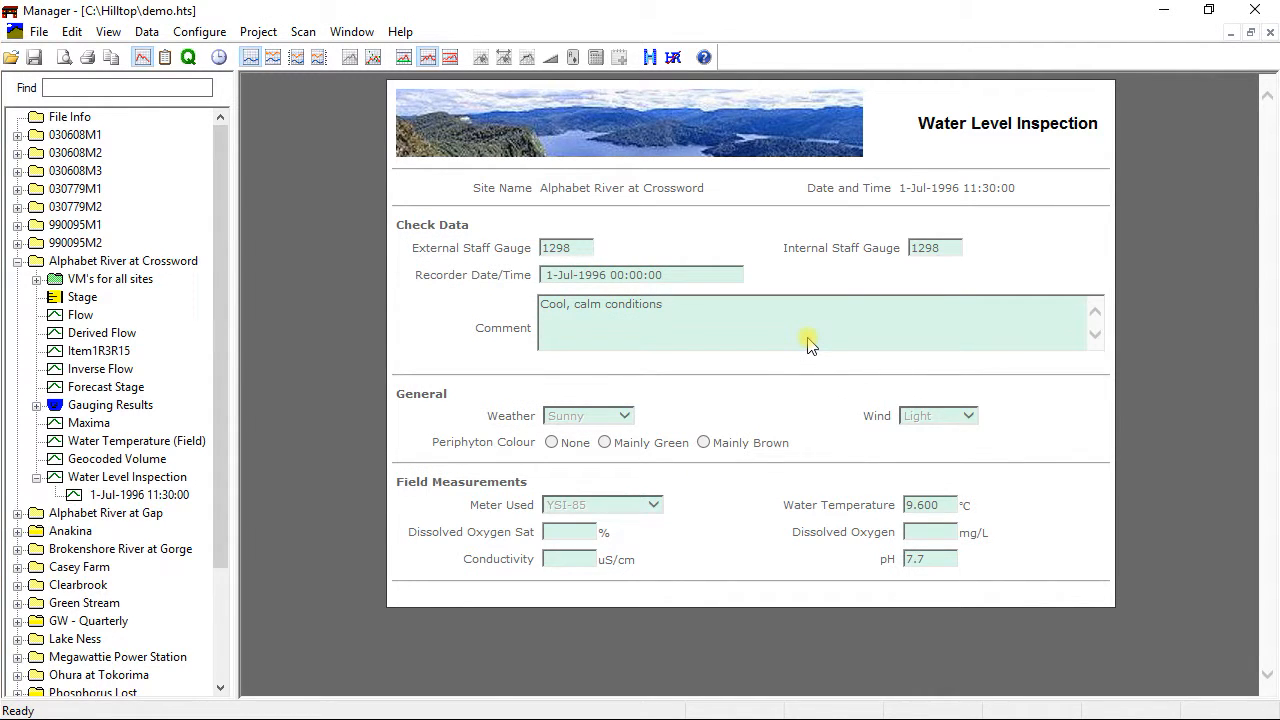
# Review the copy options for the single 1-Jul-1996 11:30:00 inspection and cancel the copy
pyautogui.rightClick(146, 494)
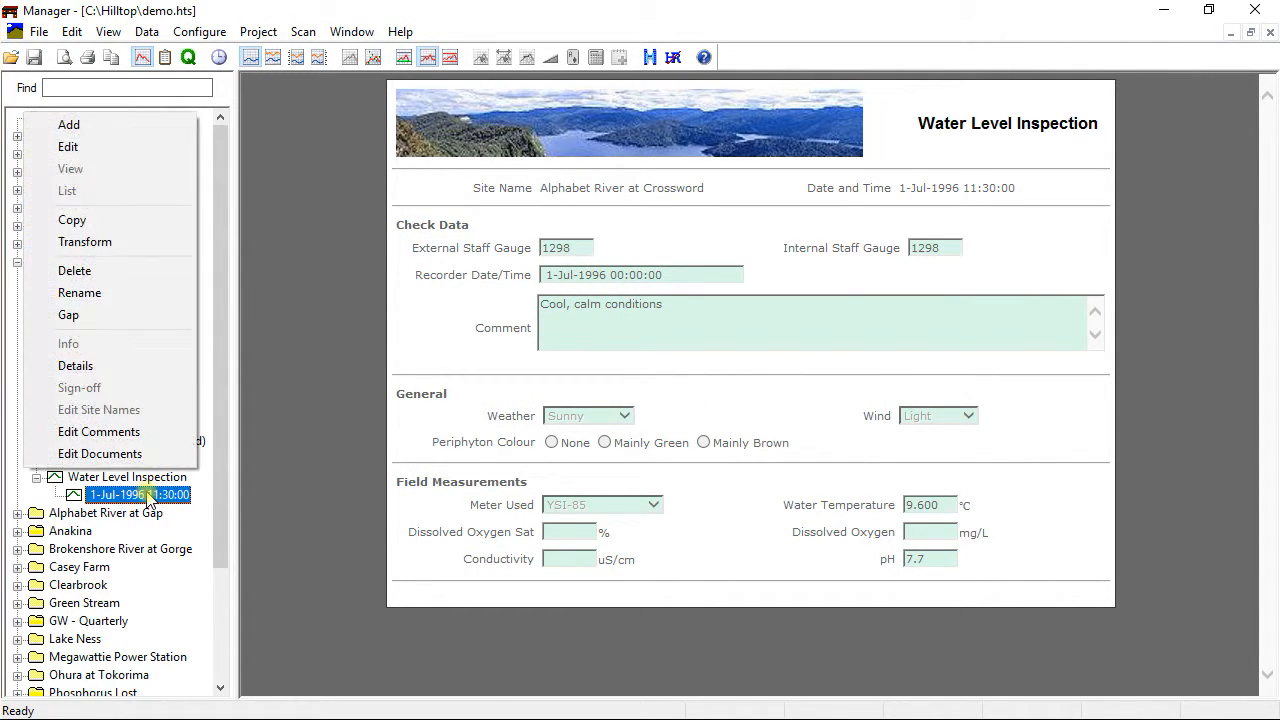
pyautogui.click(275, 467)
pyautogui.click(146, 32)
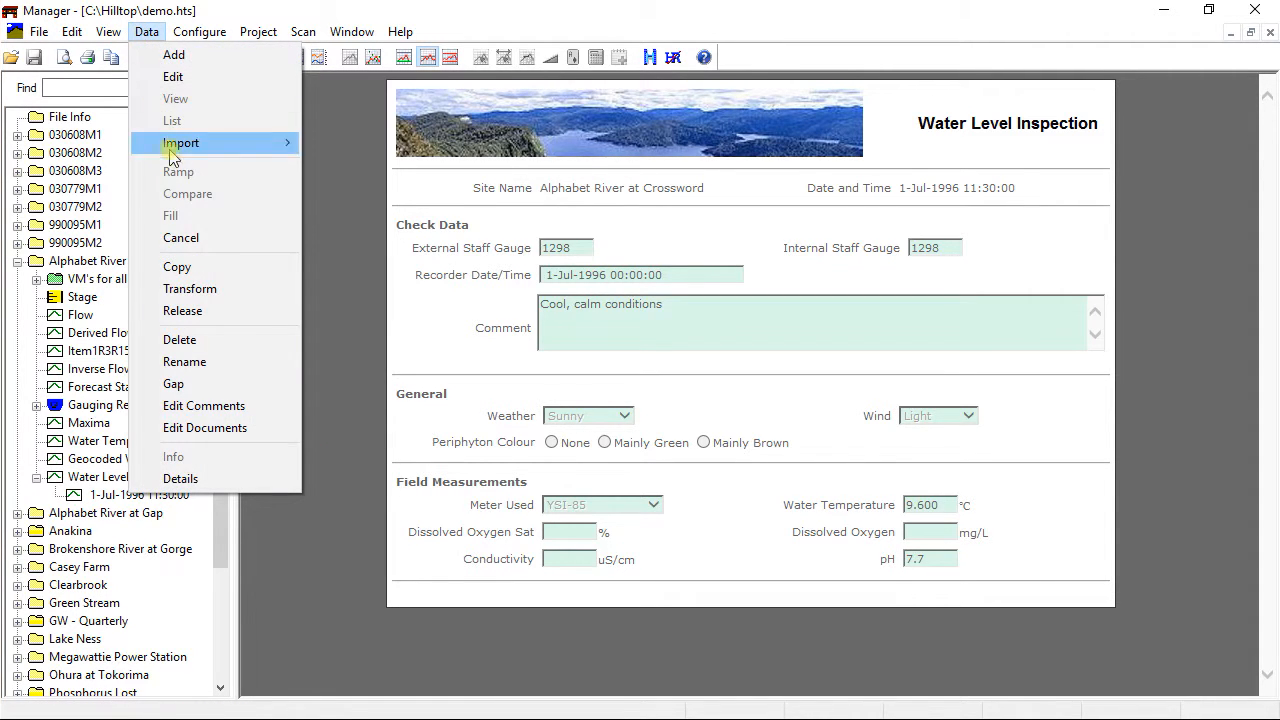
pyautogui.click(177, 267)
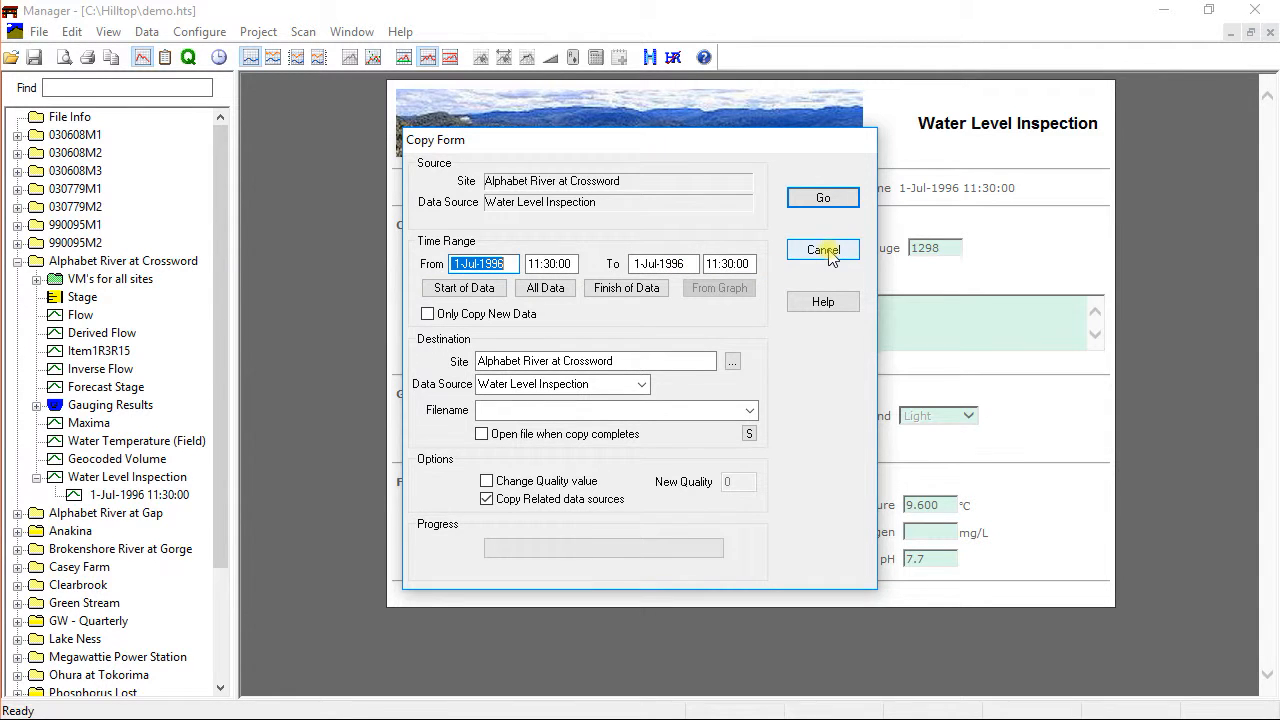
pyautogui.click(824, 251)
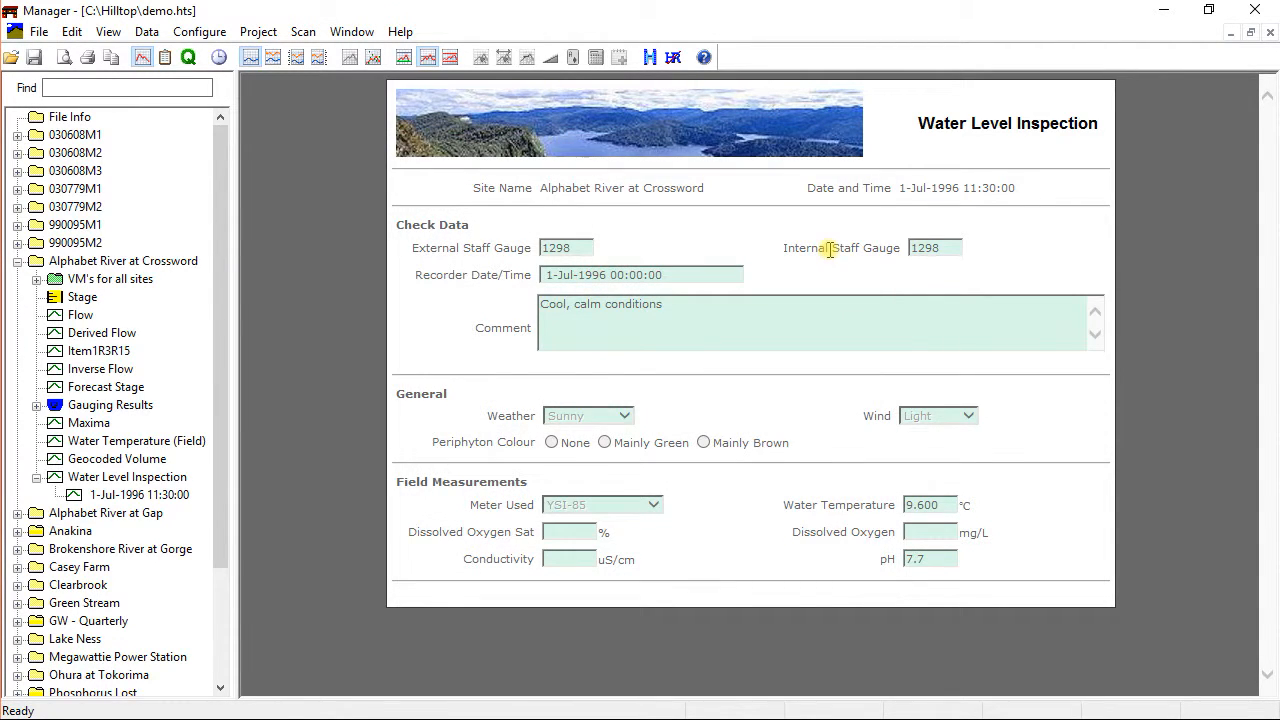
# Examine the copy options for the whole Water Level Inspection data source, enable Change Quality value, and cancel
pyautogui.click(158, 478)
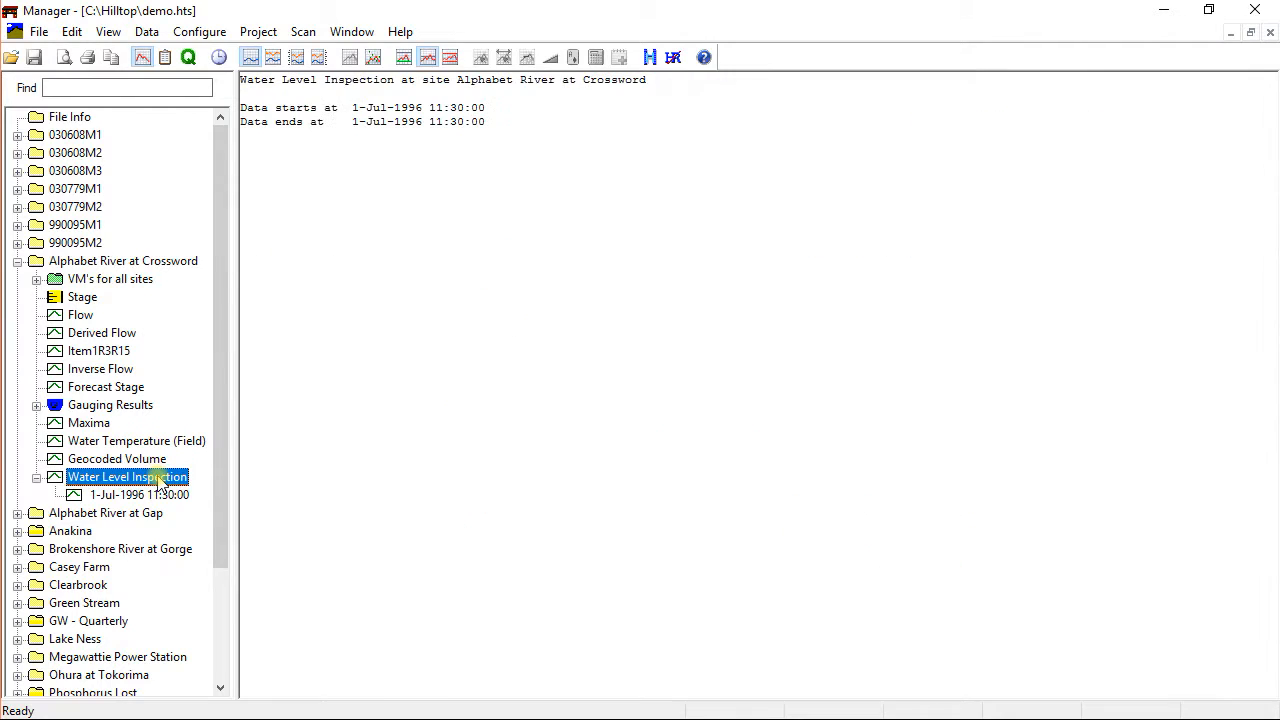
pyautogui.rightClick(158, 478)
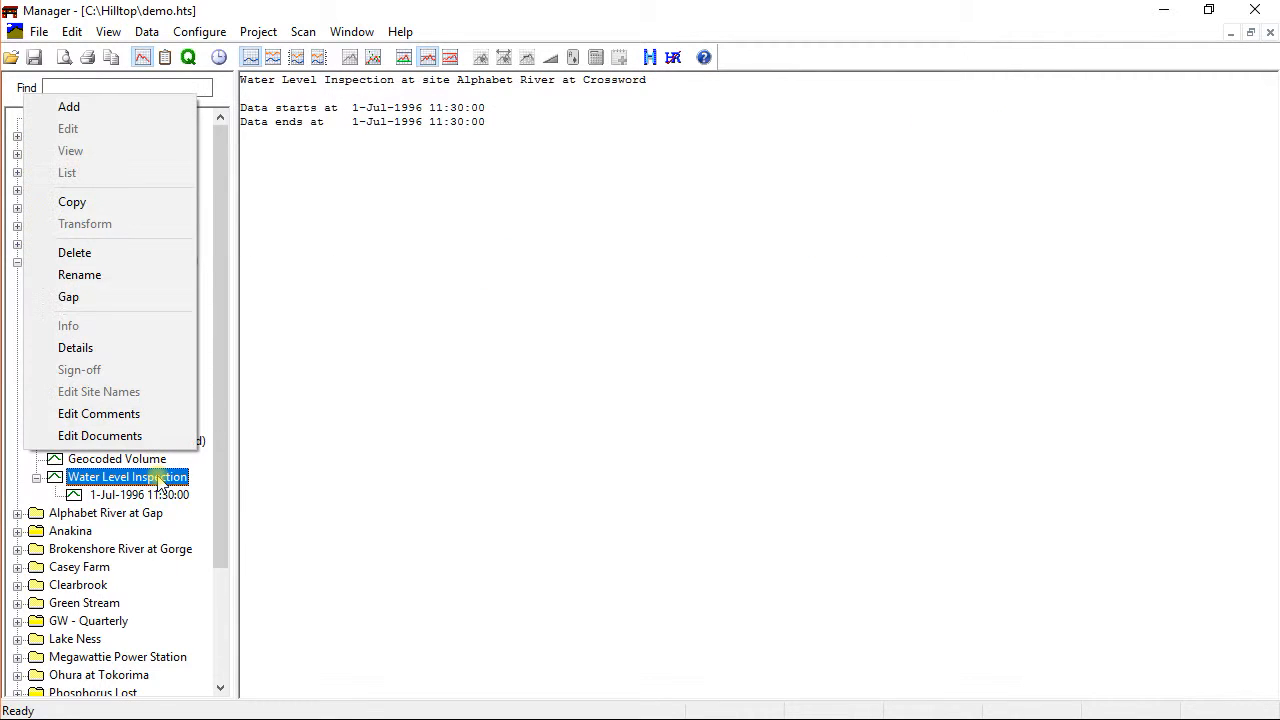
pyautogui.click(156, 206)
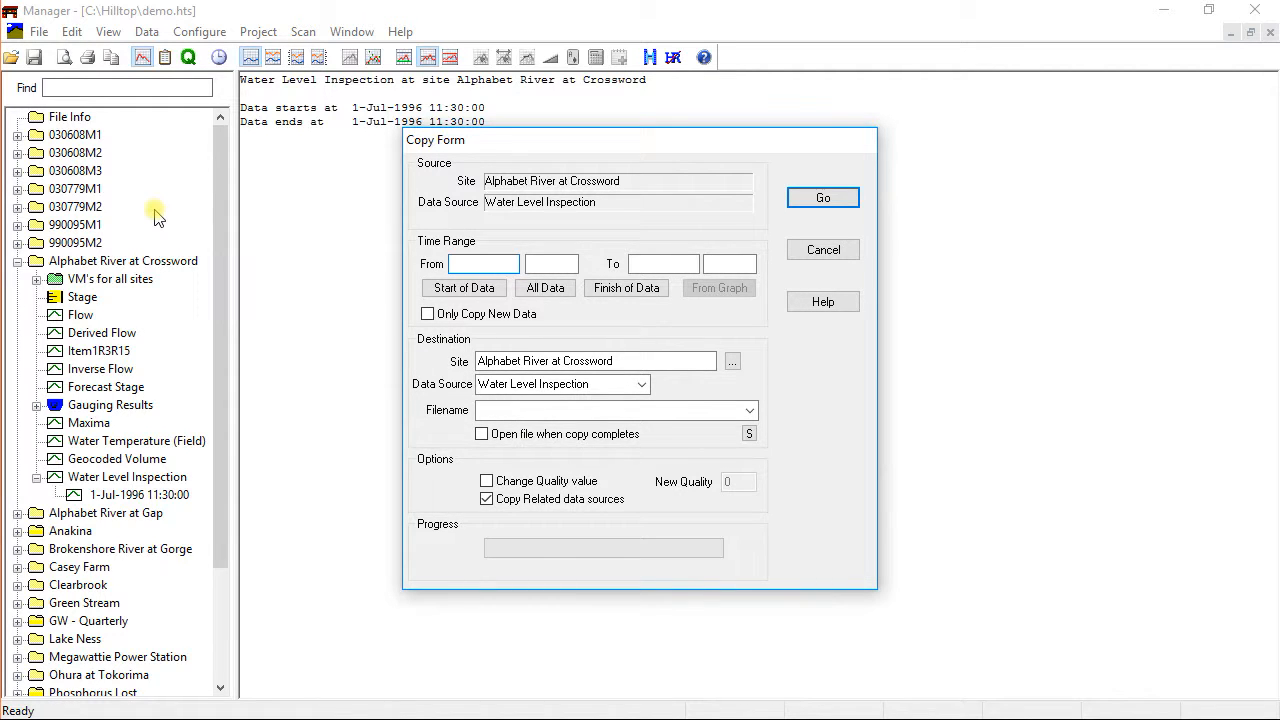
pyautogui.click(487, 482)
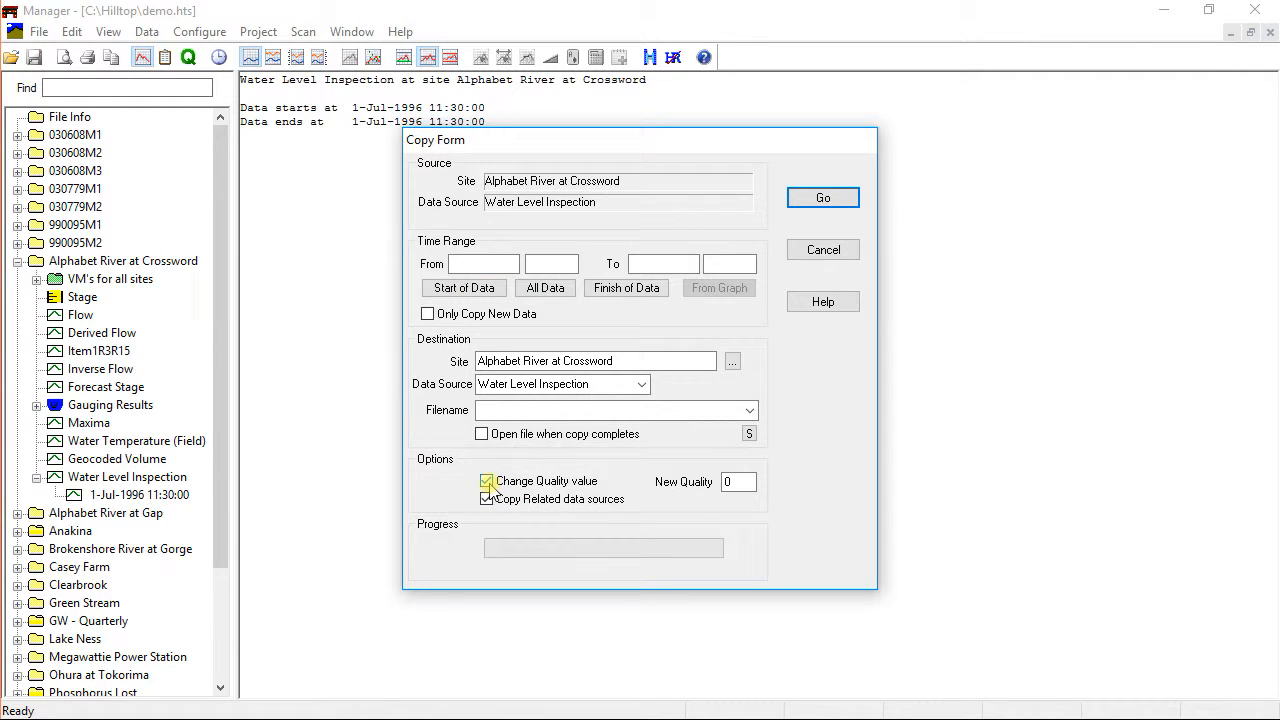
pyautogui.click(820, 252)
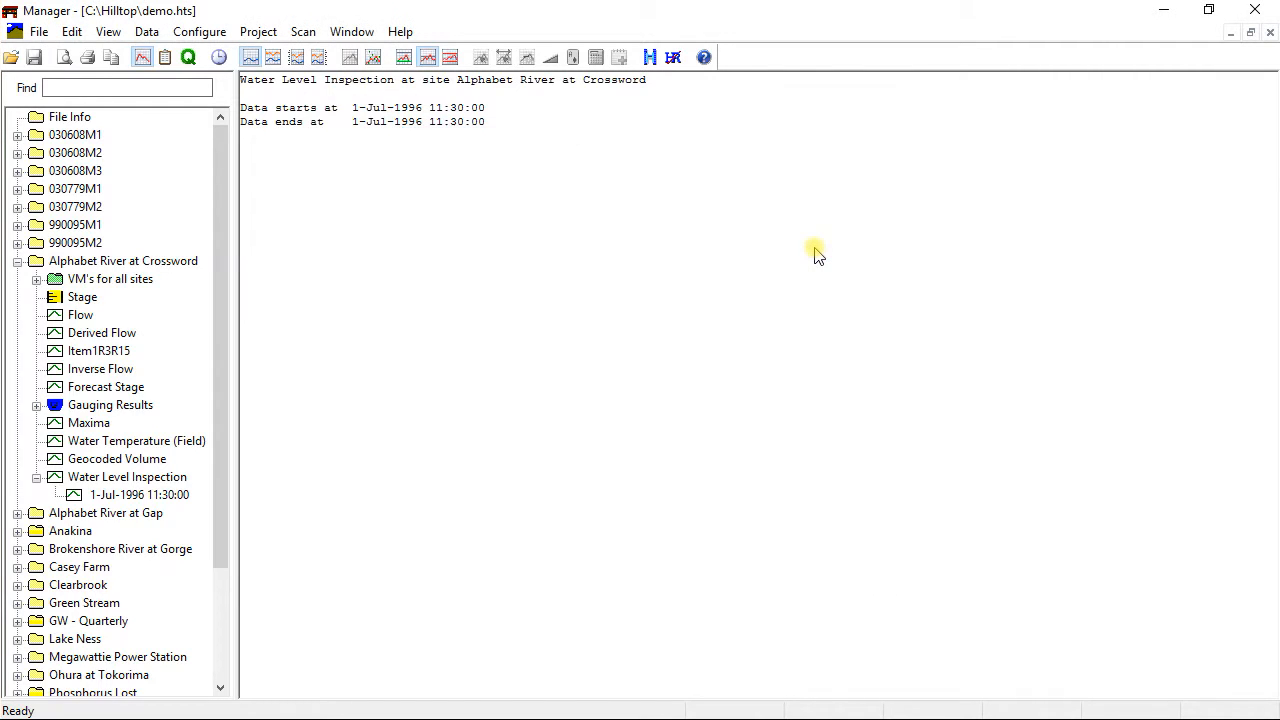
pyautogui.click(130, 496)
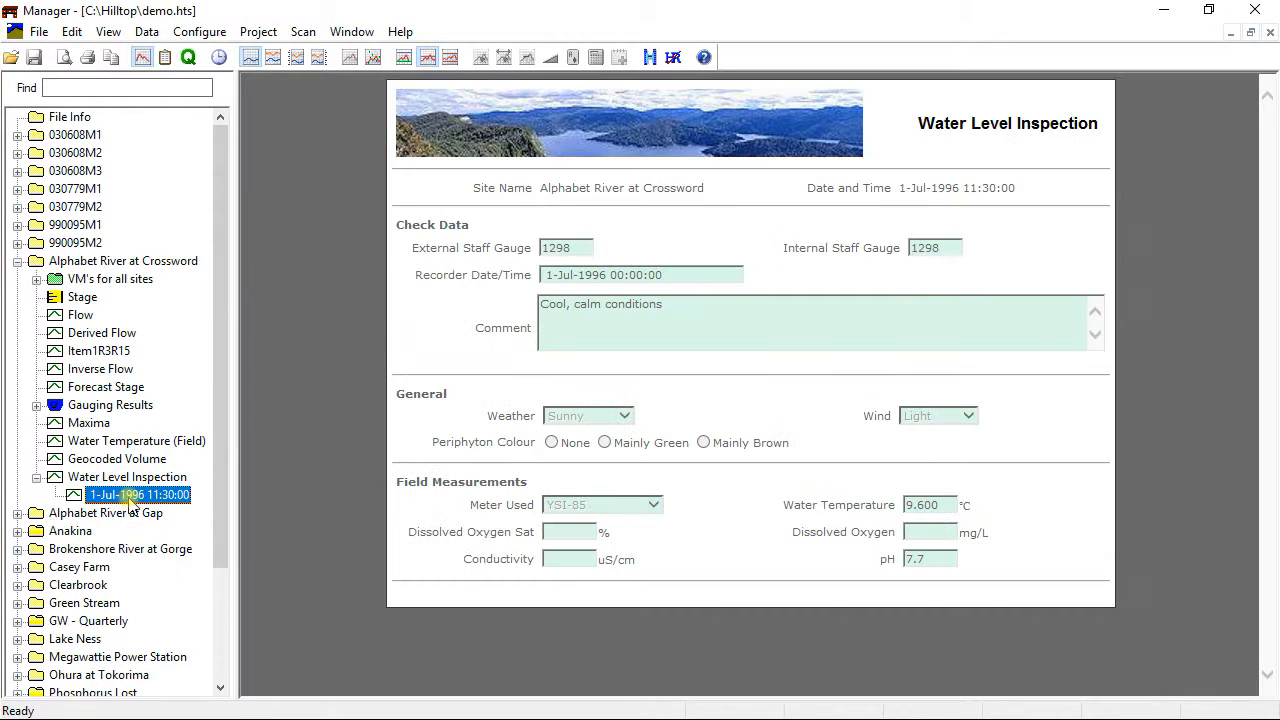
pyautogui.rightClick(130, 496)
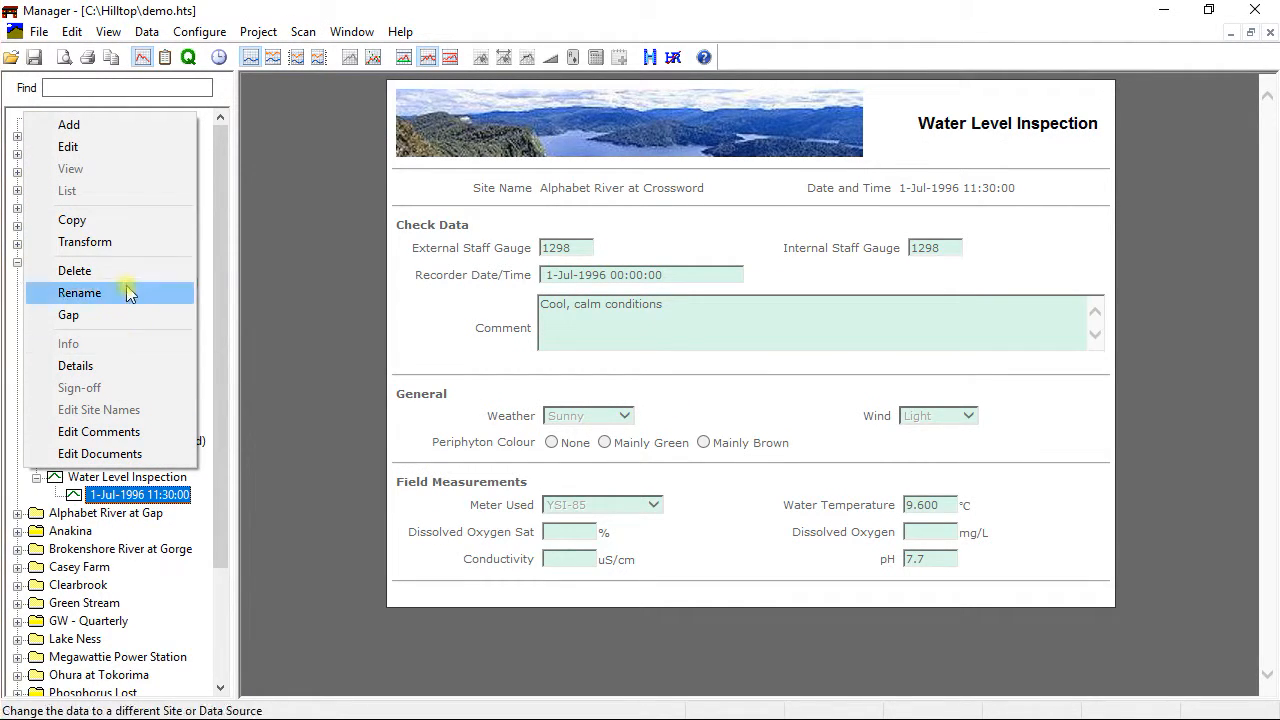
pyautogui.click(262, 274)
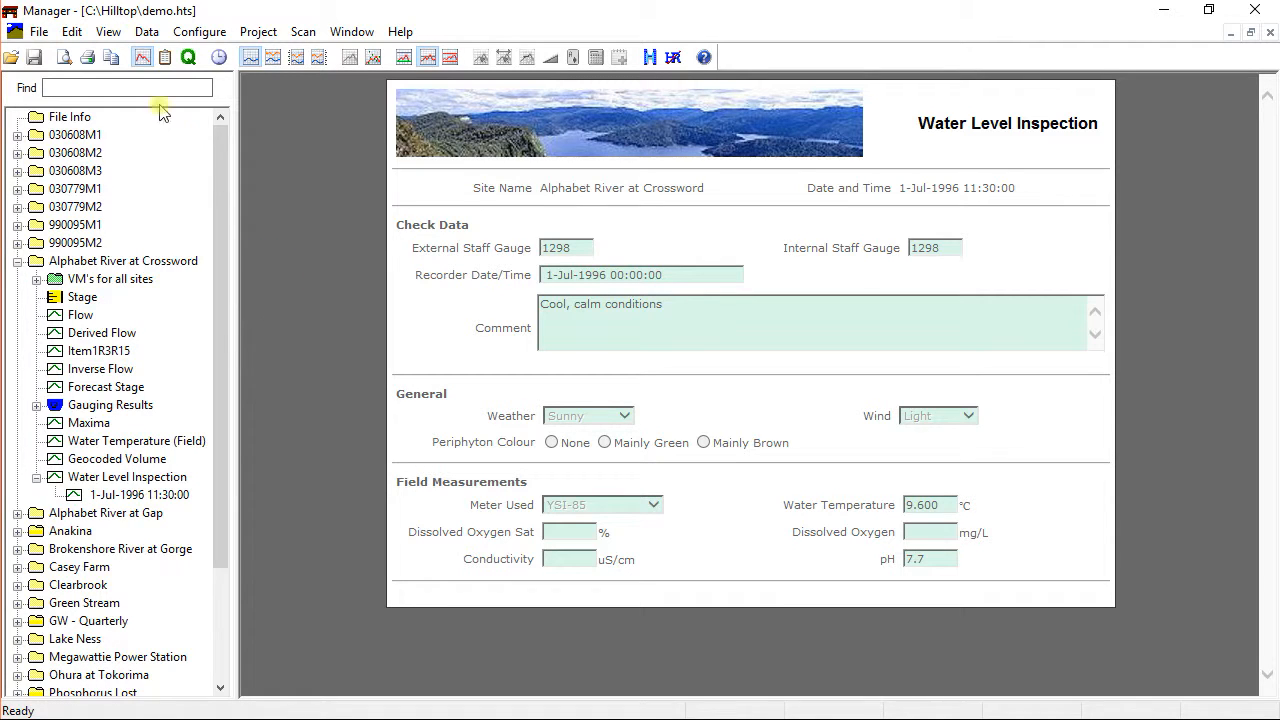
pyautogui.click(146, 31)
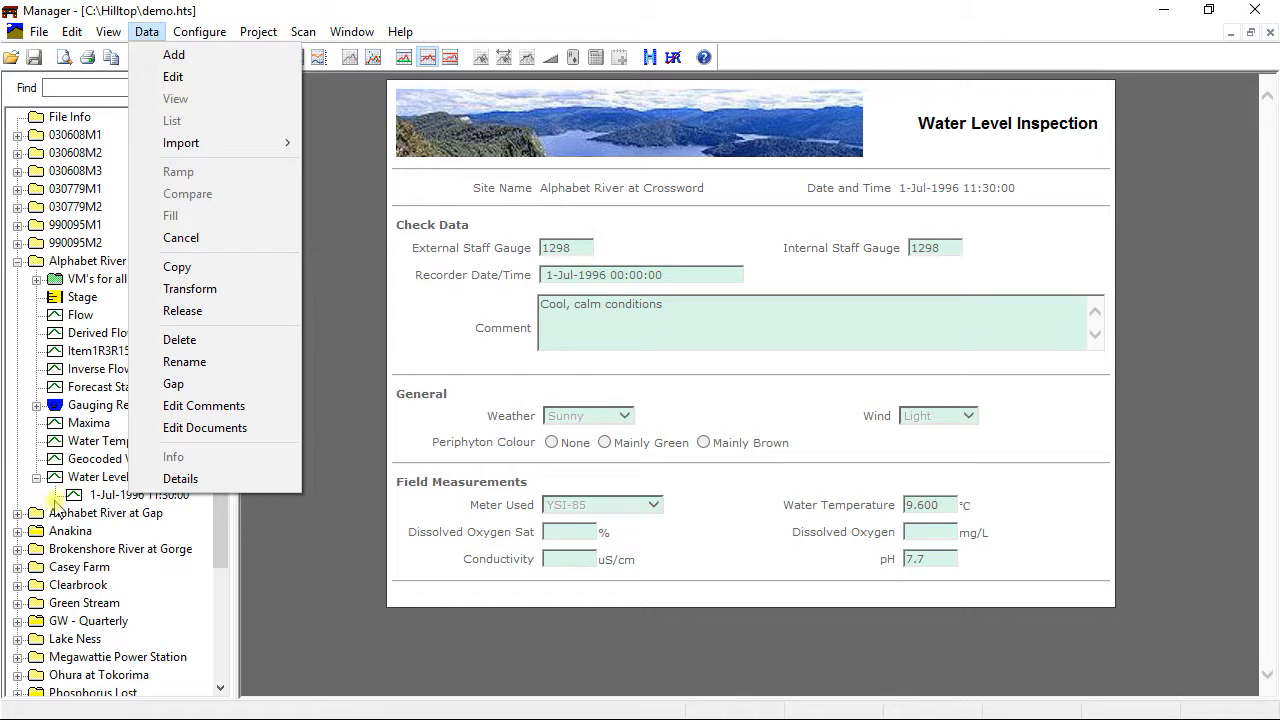
# Examine the delete options for the whole Water Level Inspection data source, toggle Series Data, and cancel
pyautogui.click(83, 481)
pyautogui.rightClick(85, 484)
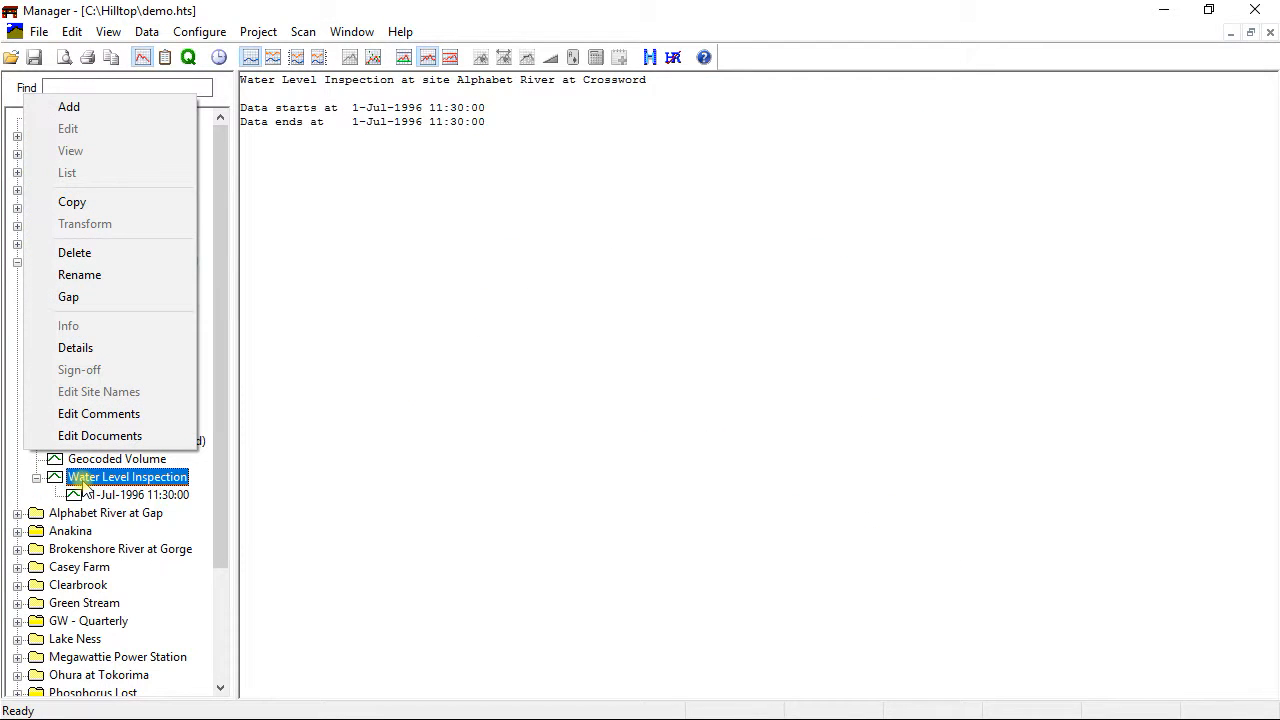
pyautogui.click(86, 254)
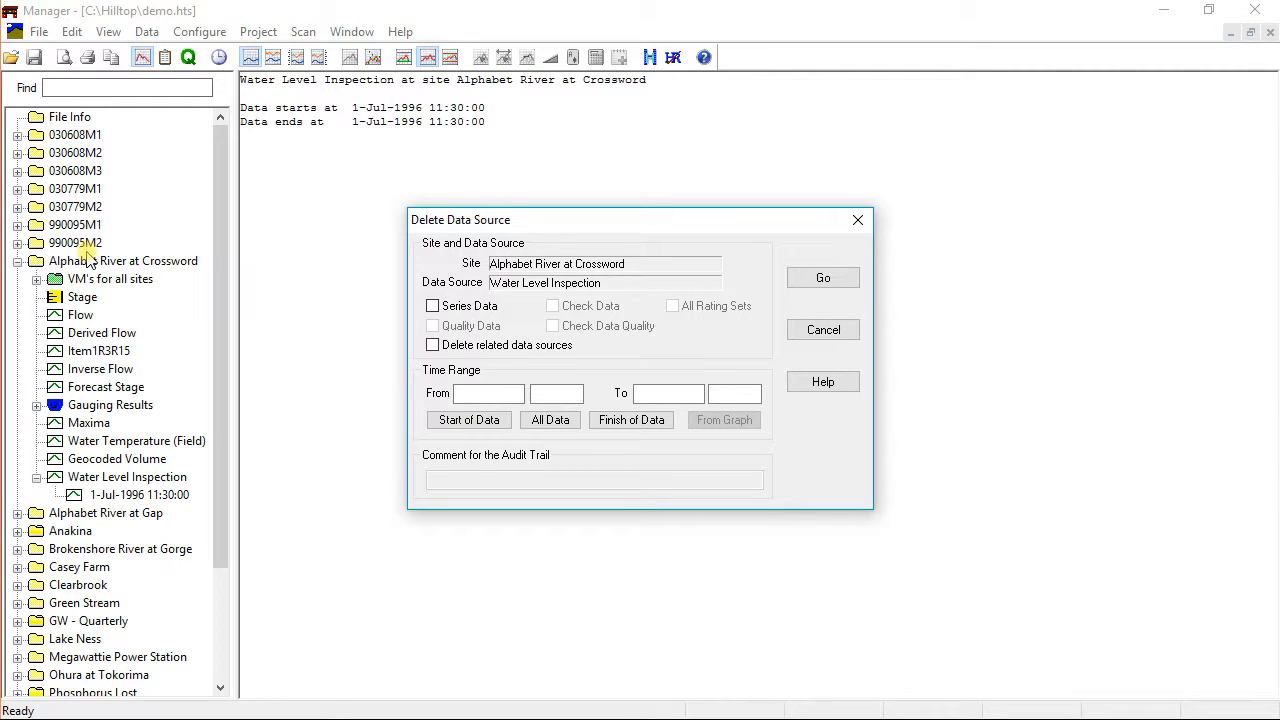
pyautogui.click(433, 307)
pyautogui.click(810, 331)
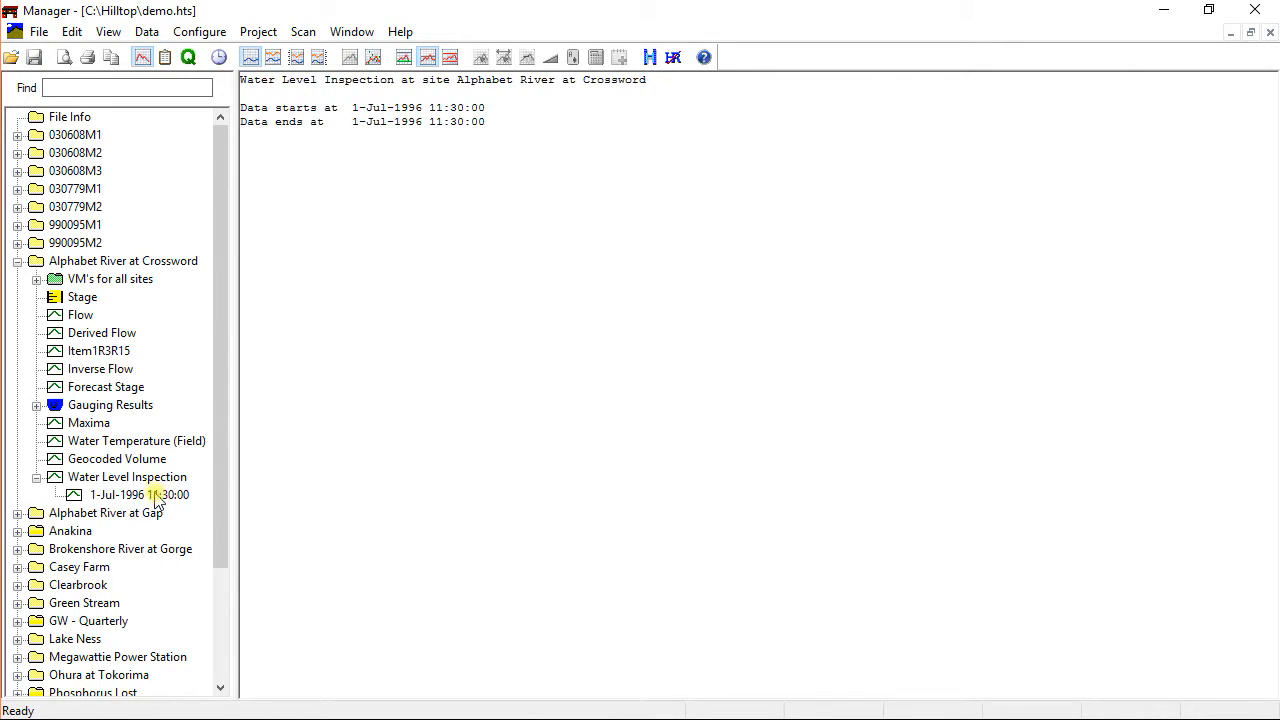
# Select the individual 1-Jul-1996 11:30:00 water level inspection
pyautogui.click(155, 496)
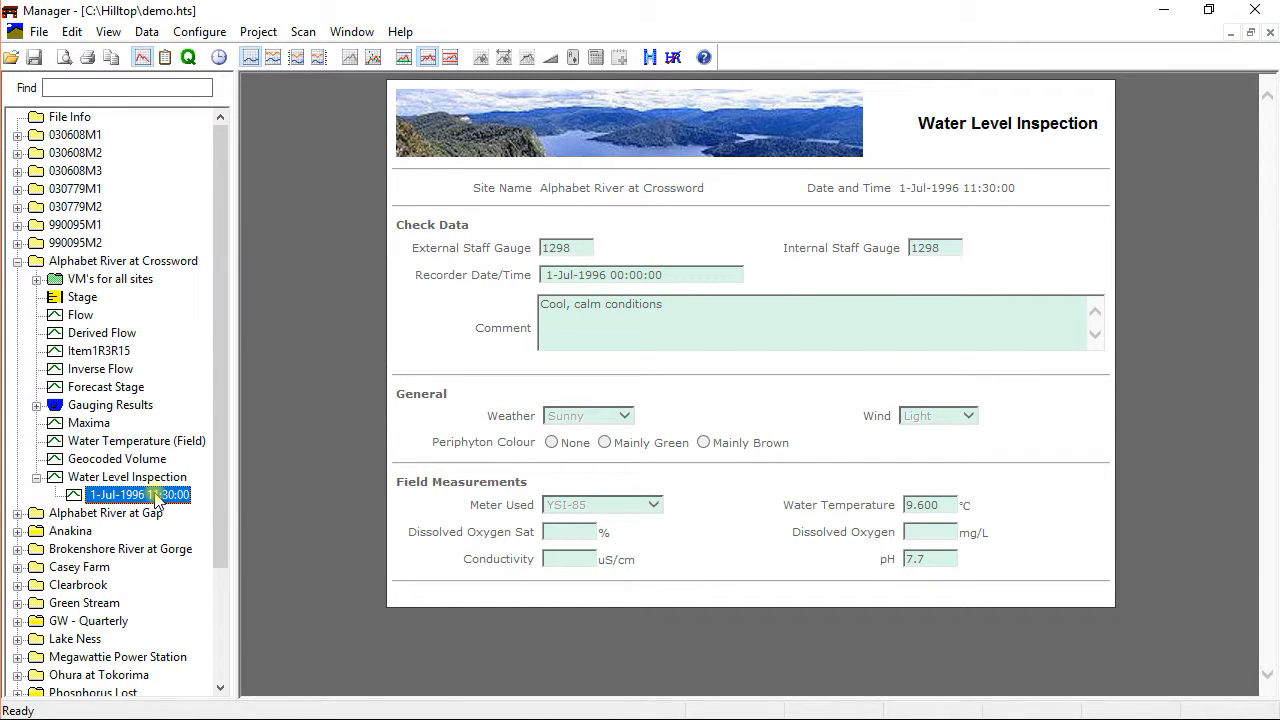